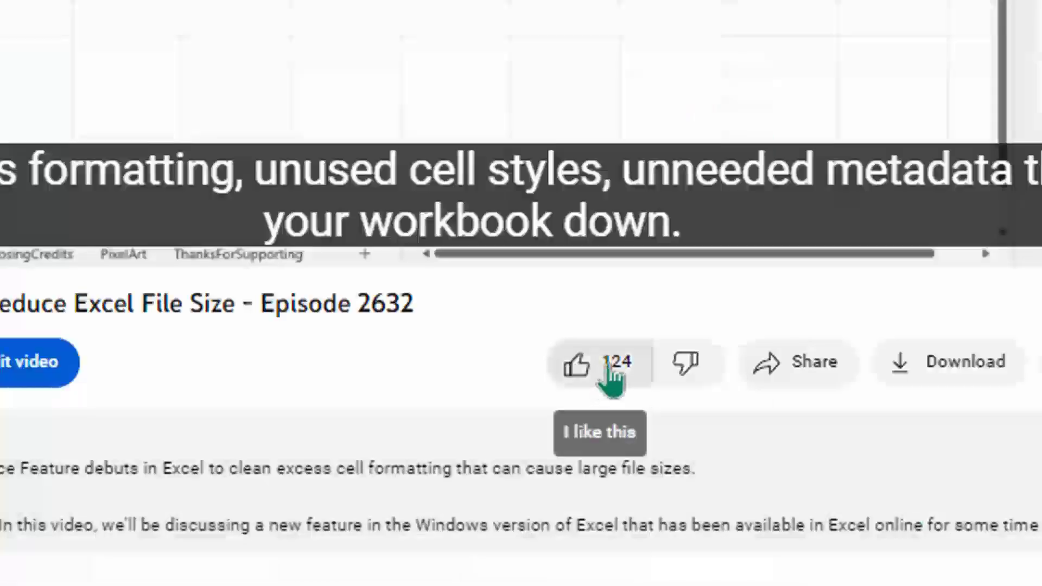
- Go to the ButFirst sheet and find the Current Ratio of 26,732 over 23,571 showing #VALUE! in H43
left_click(608, 365)
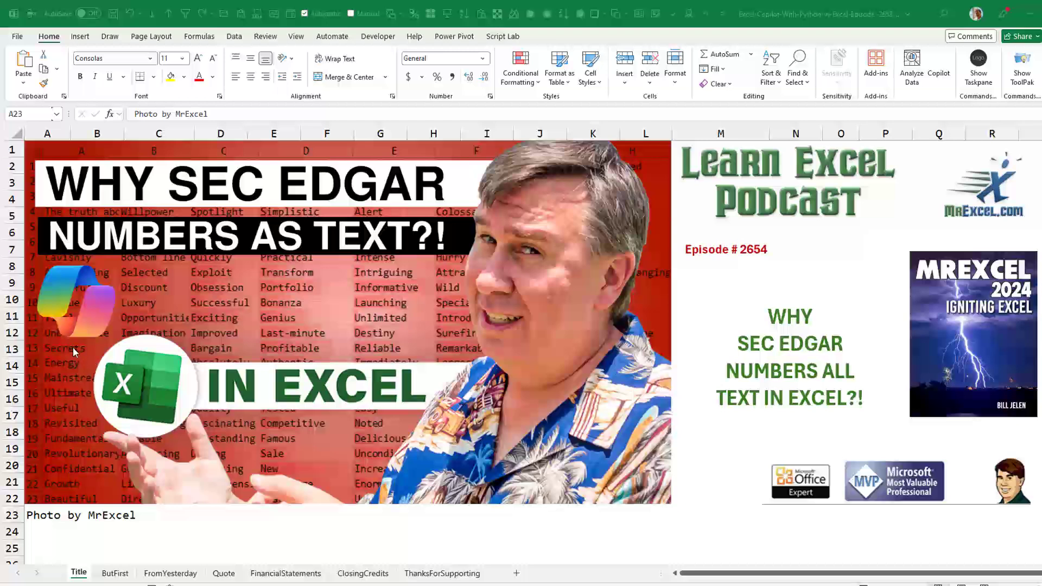
left_click(114, 573)
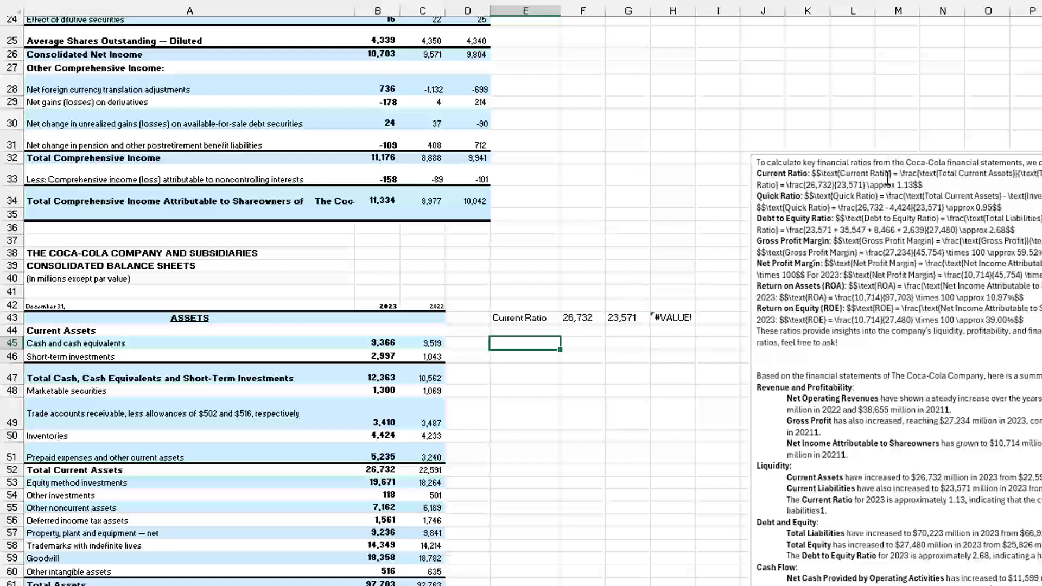
- Link F43 to Total Current Assets with =B52 and inspect the =F43/G43 ratio in H43
left_click(576, 318)
type("=B52")
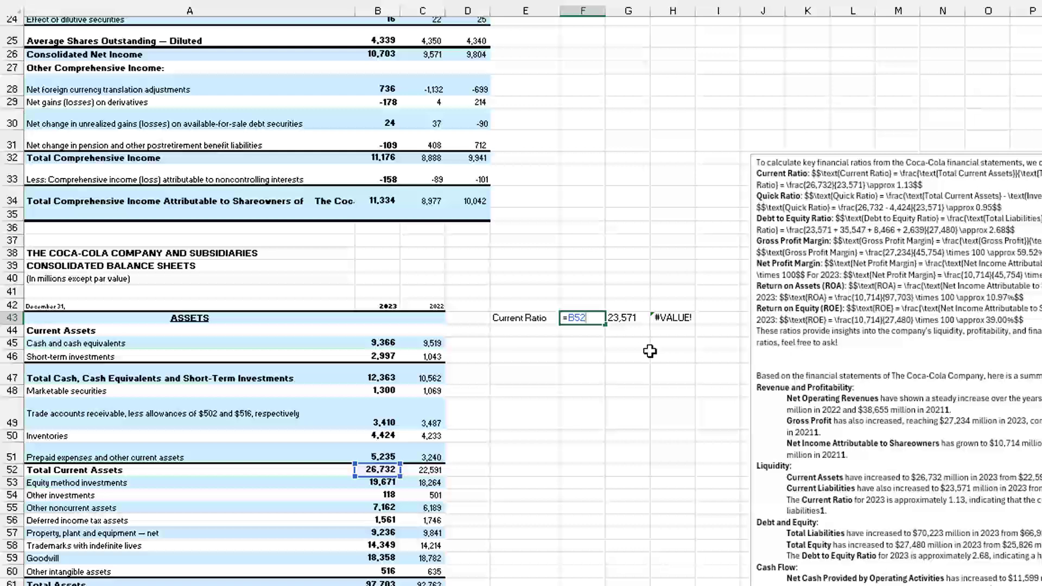
key("ctrl+Return")
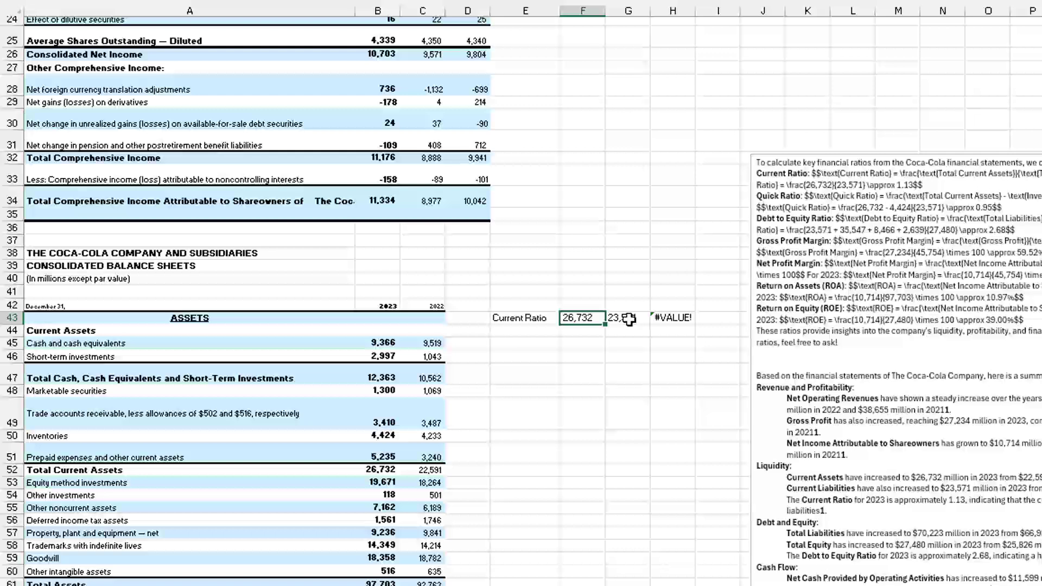
left_click(673, 318)
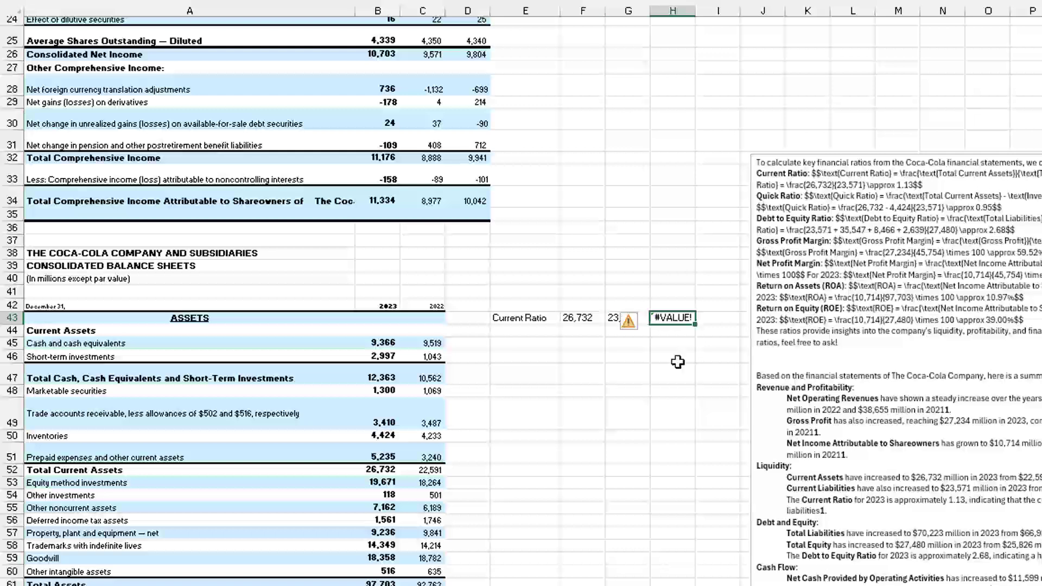
key("F2")
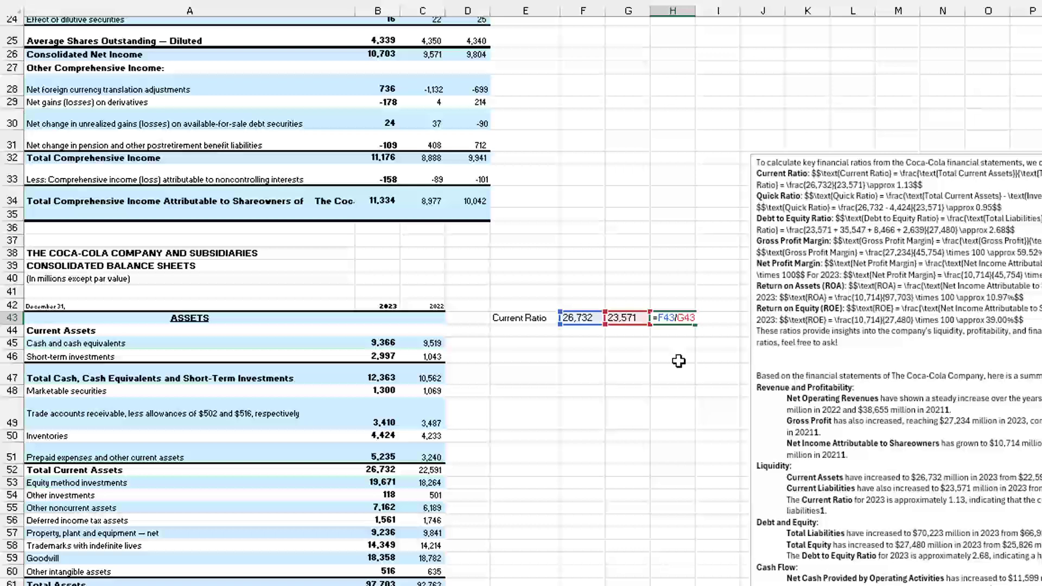
key("Escape")
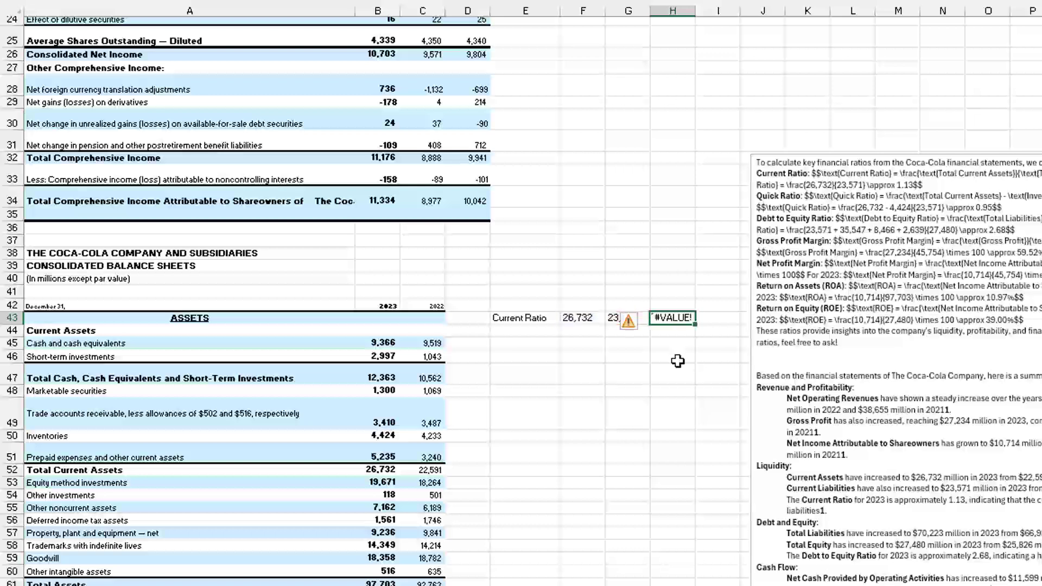
- Enter =ISNUMBER(B52) in E46, which returns FALSE, and select the B45:C51 values
left_click(540, 355)
type("=i")
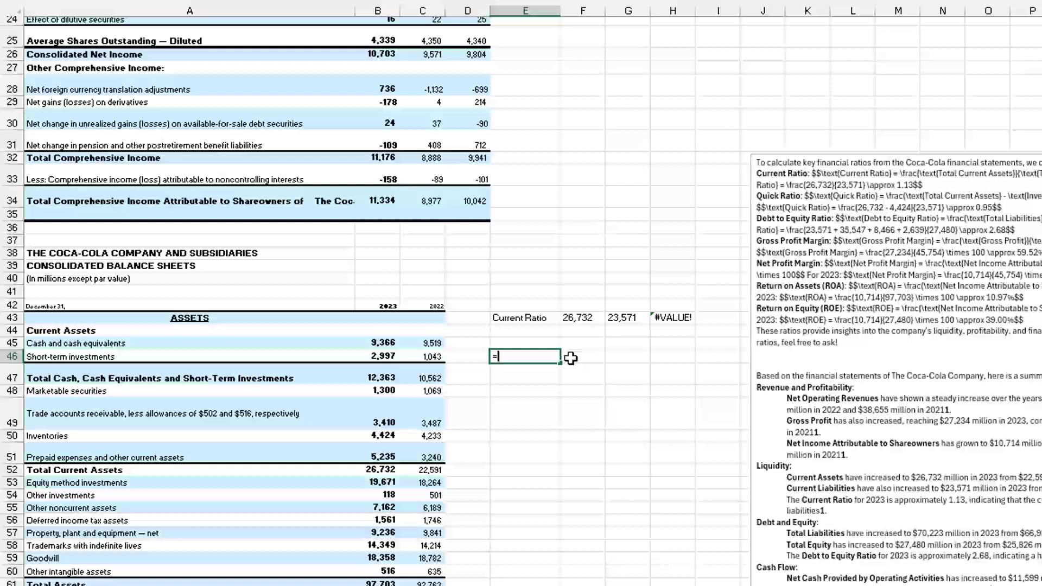
type("snum")
key("Tab")
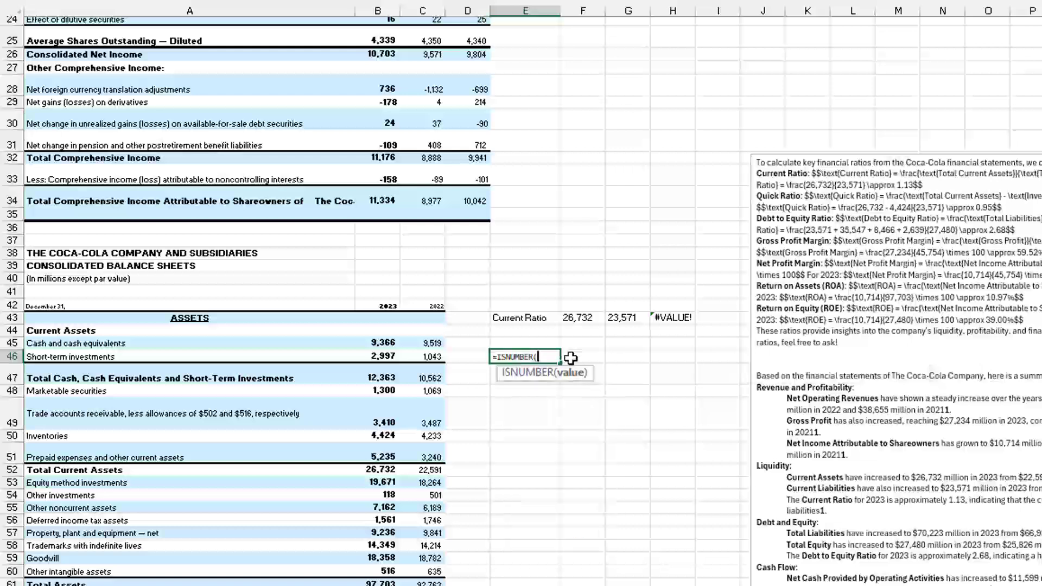
left_click(381, 468)
type(")")
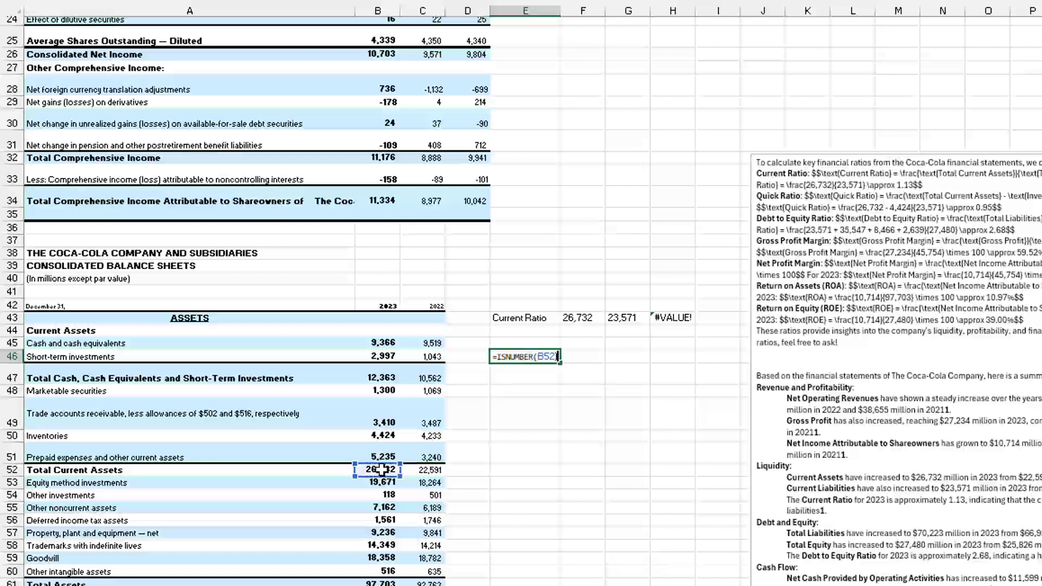
key("Return")
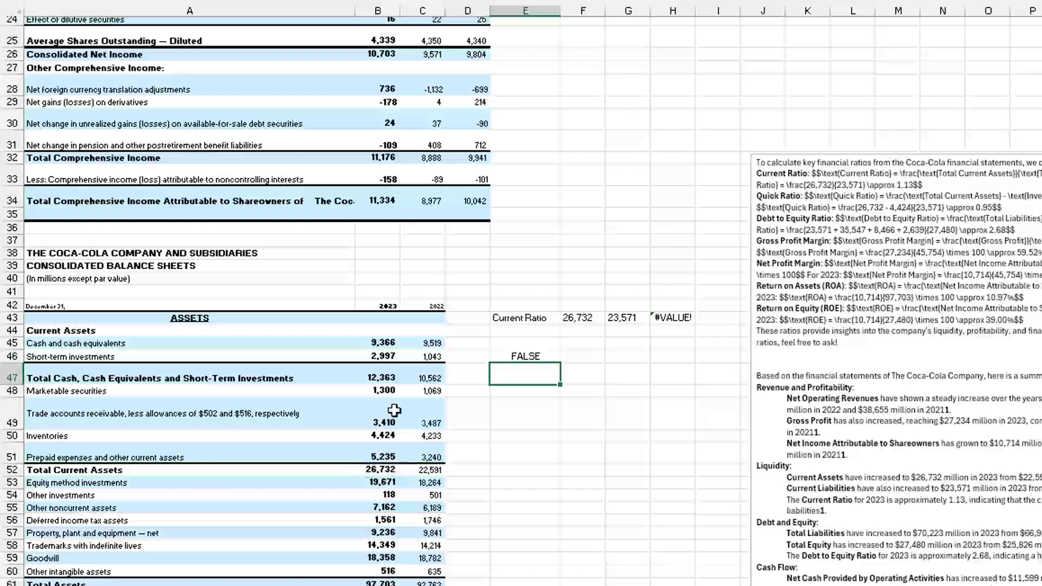
mouse_move(369, 342)
left_mouse_down()
mouse_move(419, 479)
mouse_move(415, 578)
left_mouse_up()
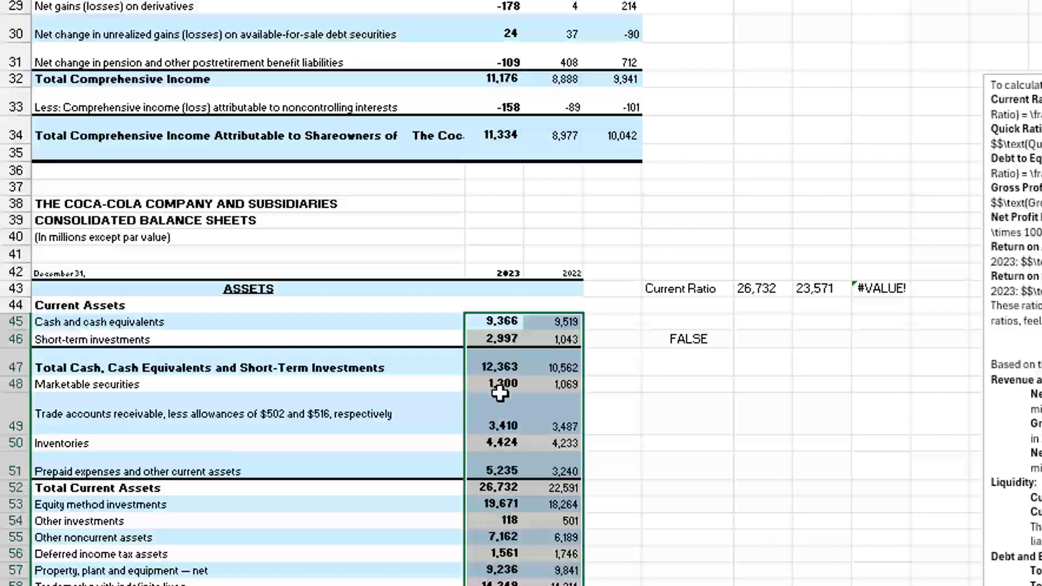
- Count the characters of B47 with =LEN(B47) in E48, giving 7
left_click(704, 382)
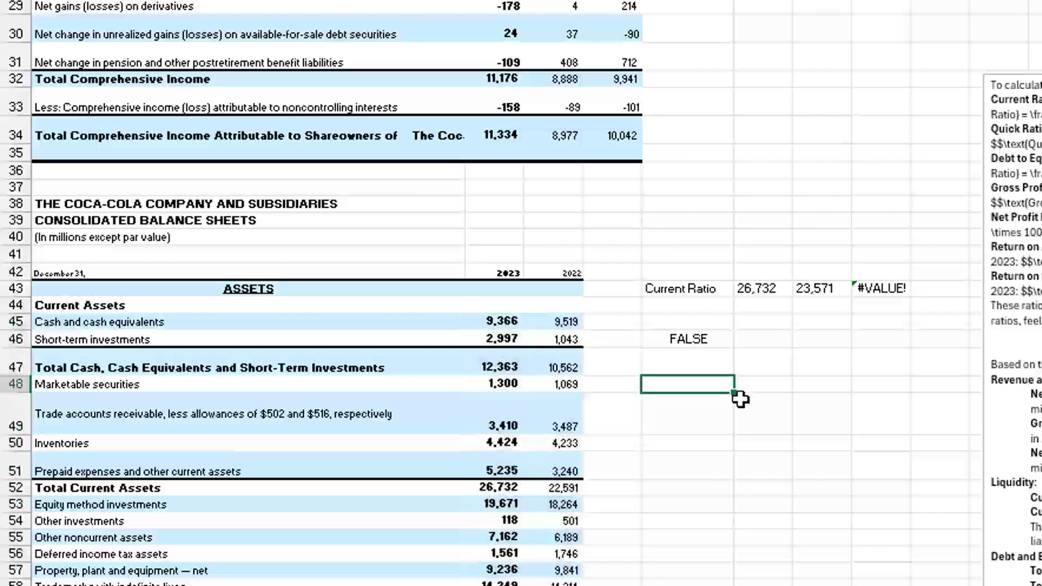
type("=LEN(")
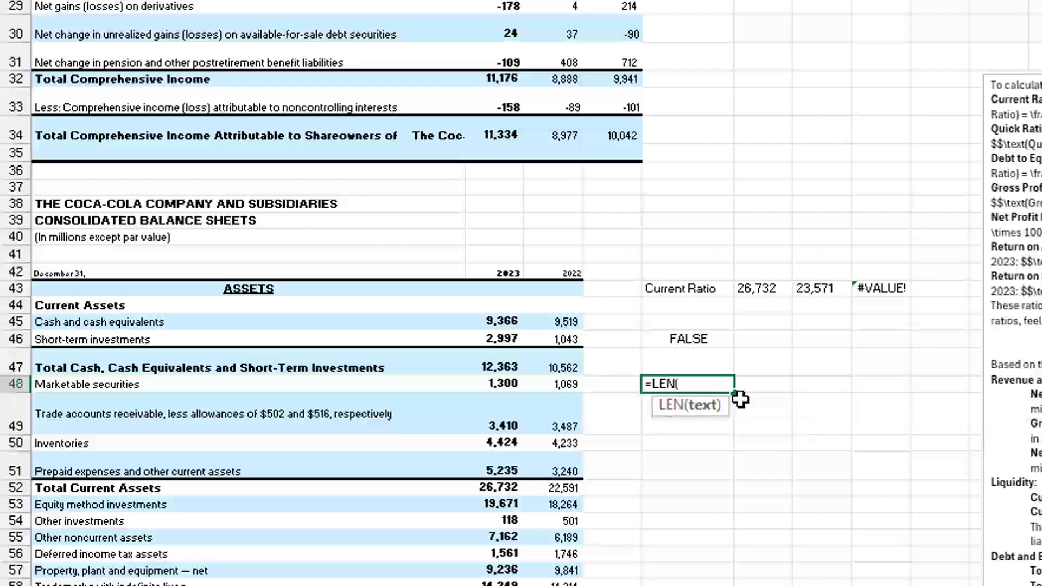
key("Up")
key("Left")
key("Left")
key("Left")
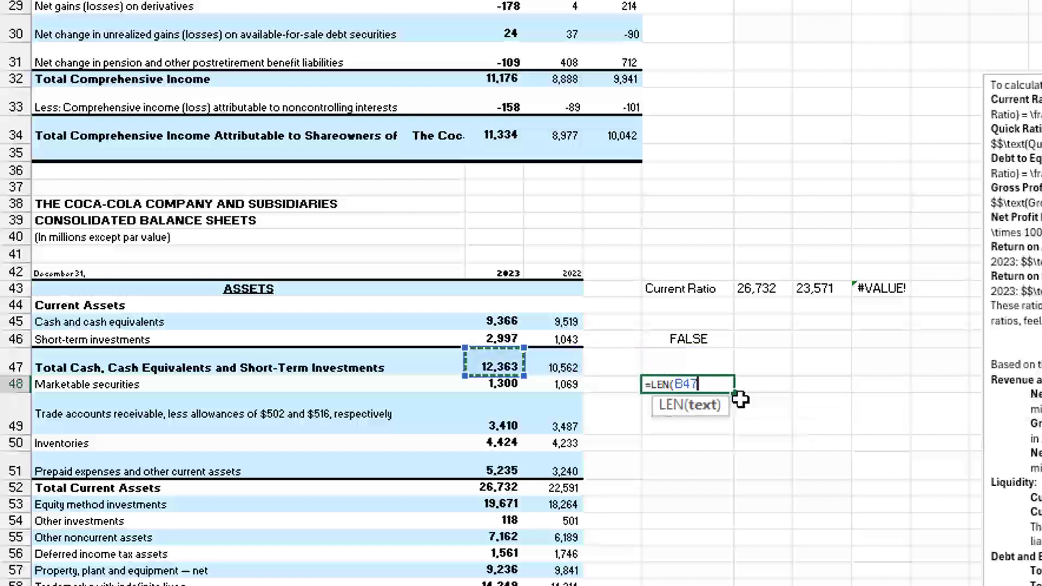
type(")")
key("Return")
key("Up")
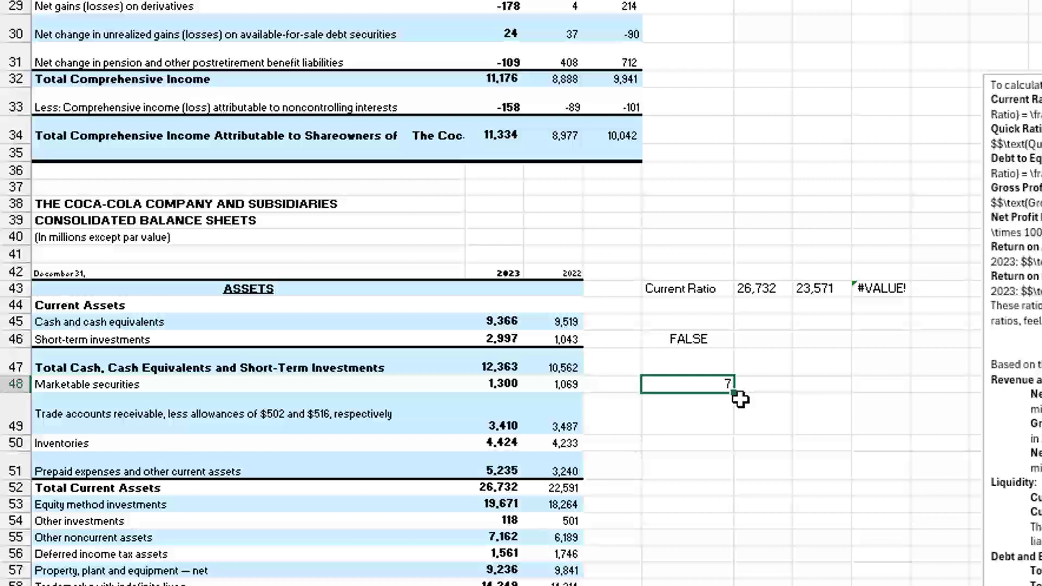
- Spill B47's characters into E49:E55 with =MID(B47,SEQUENCE(7),1)
key("Down")
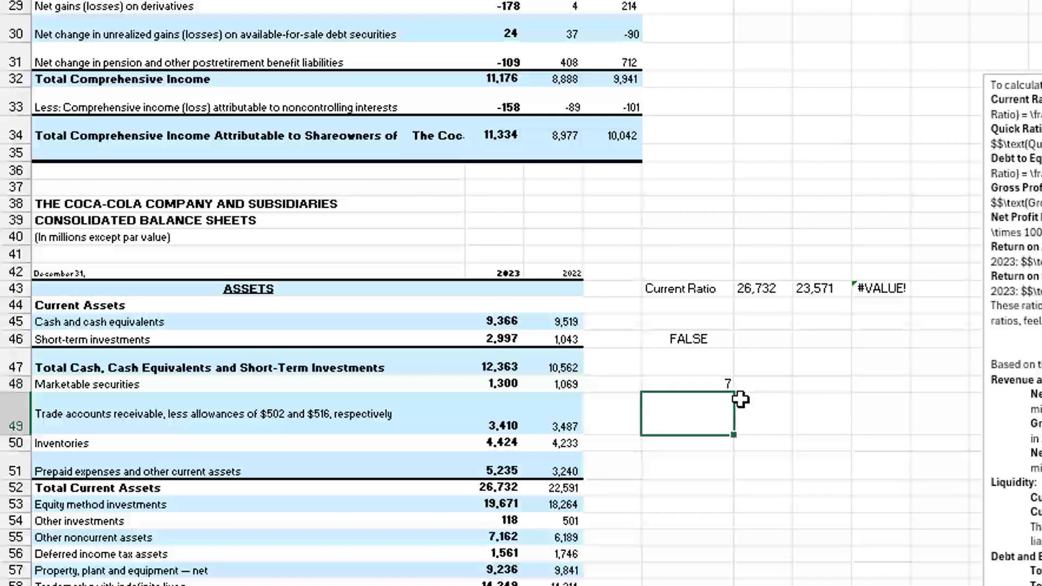
key("Down")
key("Down")
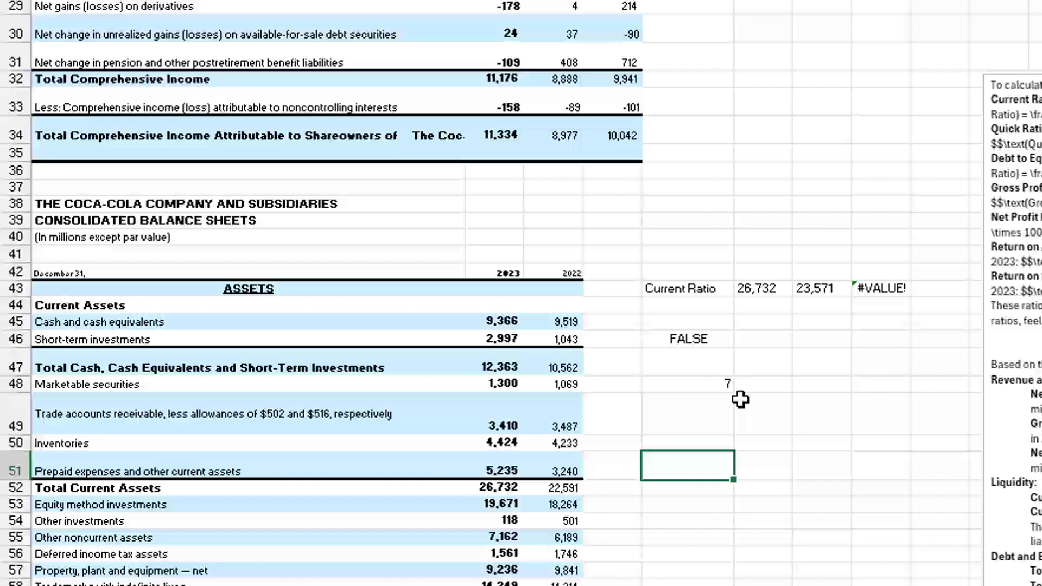
key("Up")
key("Up")
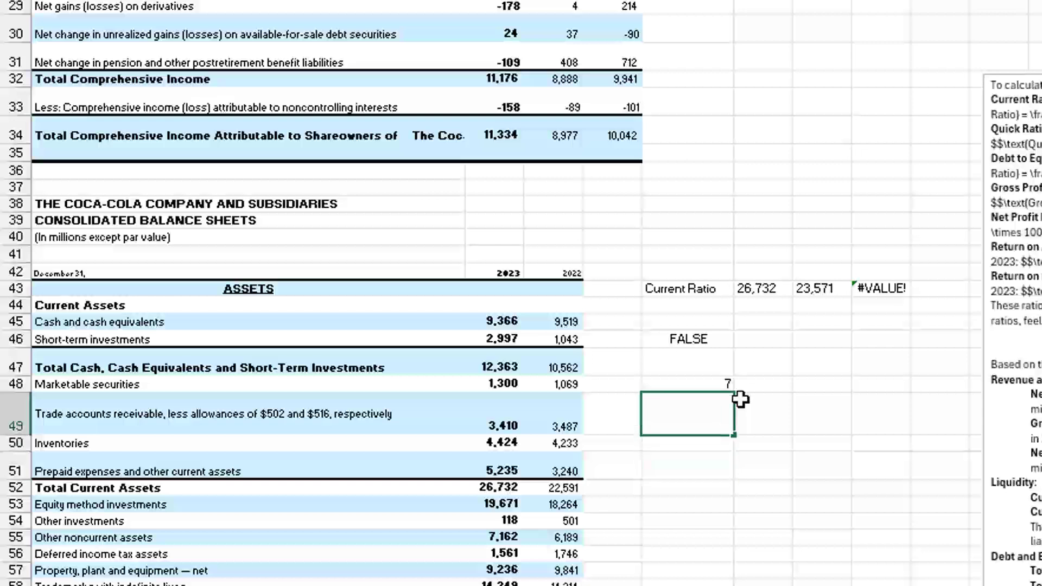
type("=MID(")
key("Up")
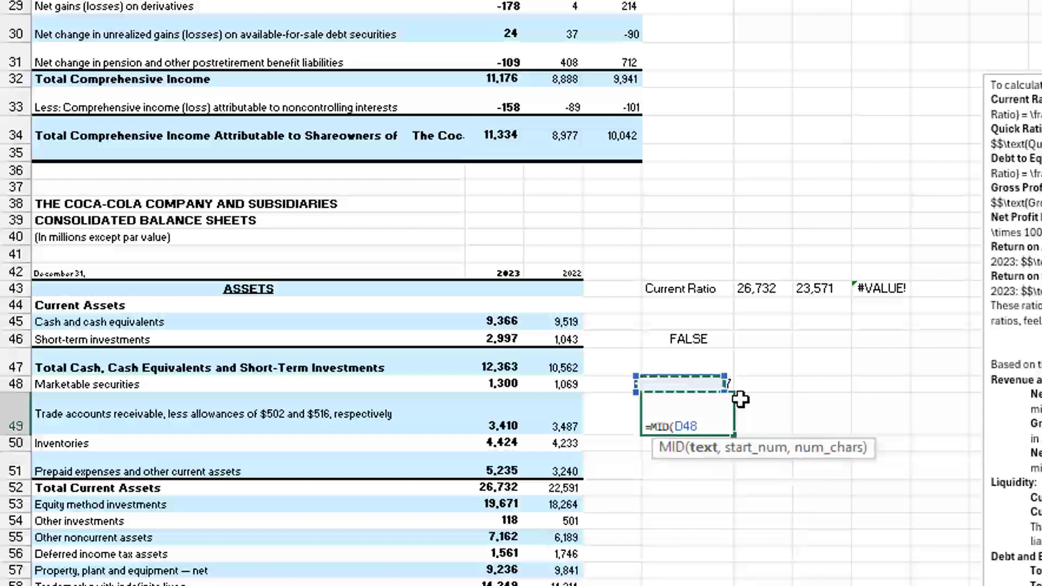
key("Up")
key("Left")
key("Left")
type(",")
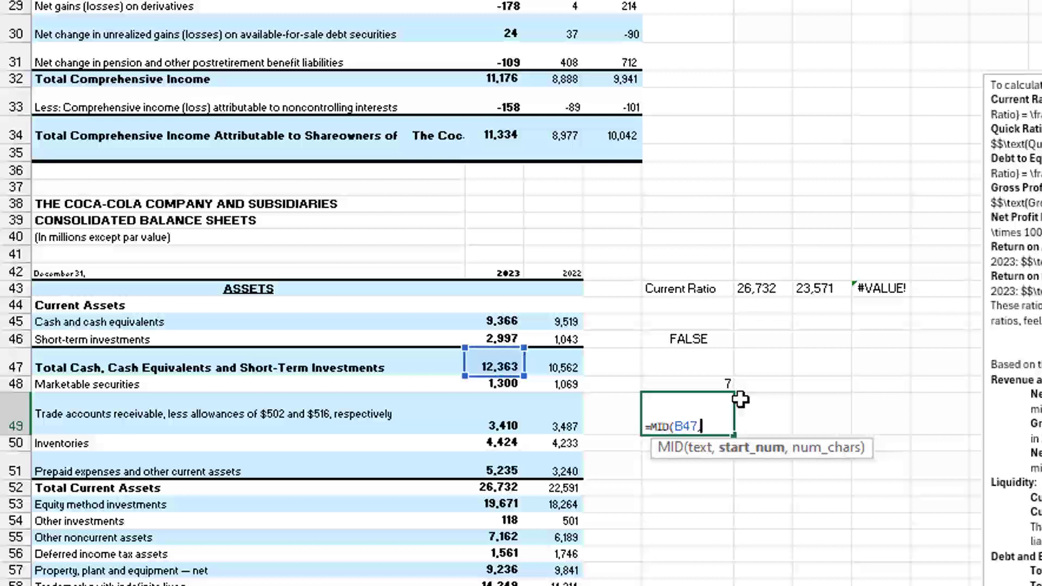
type("SEQUENCE(7")
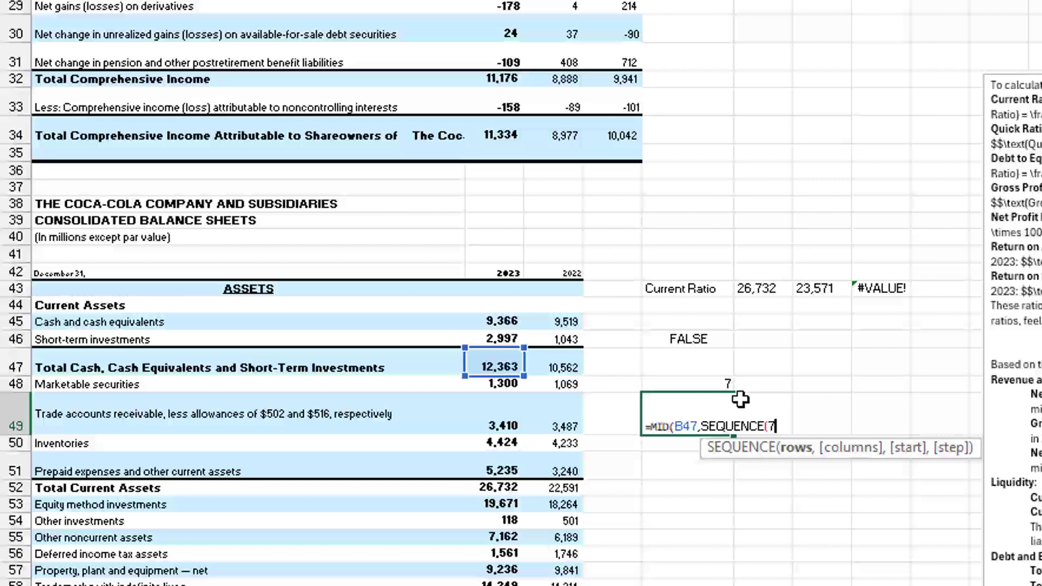
type("),1)")
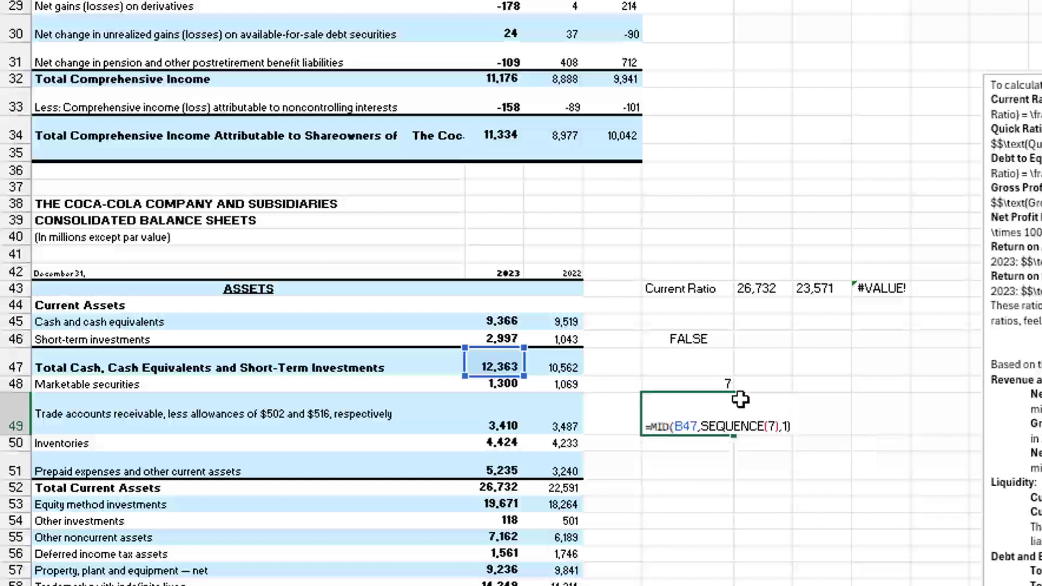
key("Return")
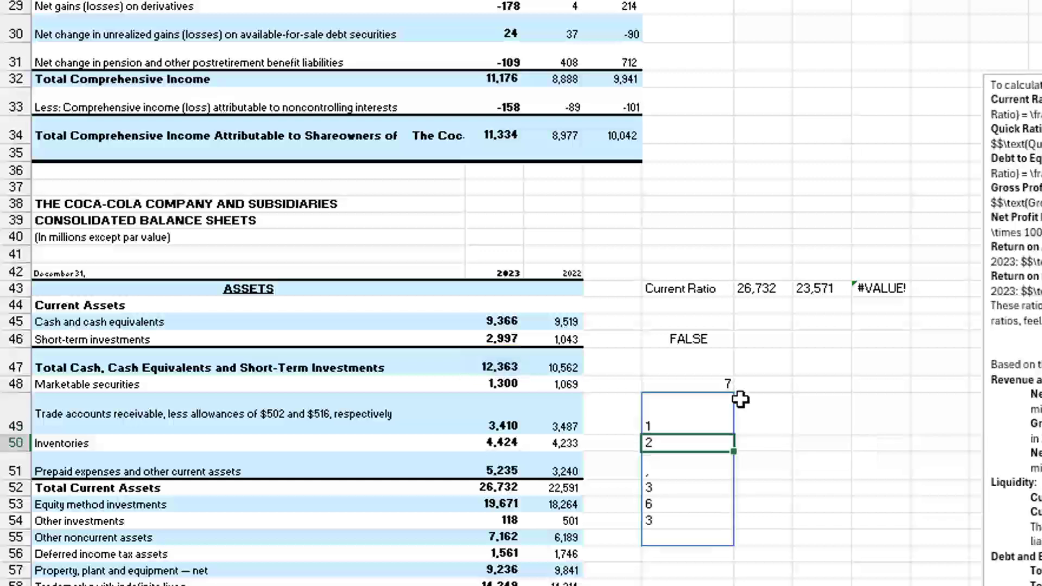
- Step through the spilled characters, including the comma separator
key("Down")
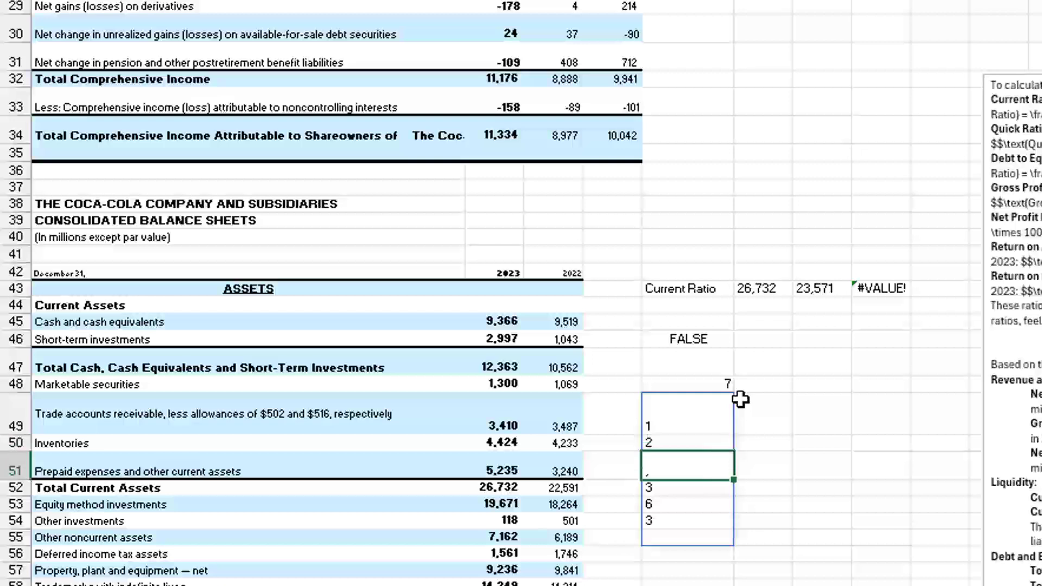
key("Down")
key("Down")
key("Down")
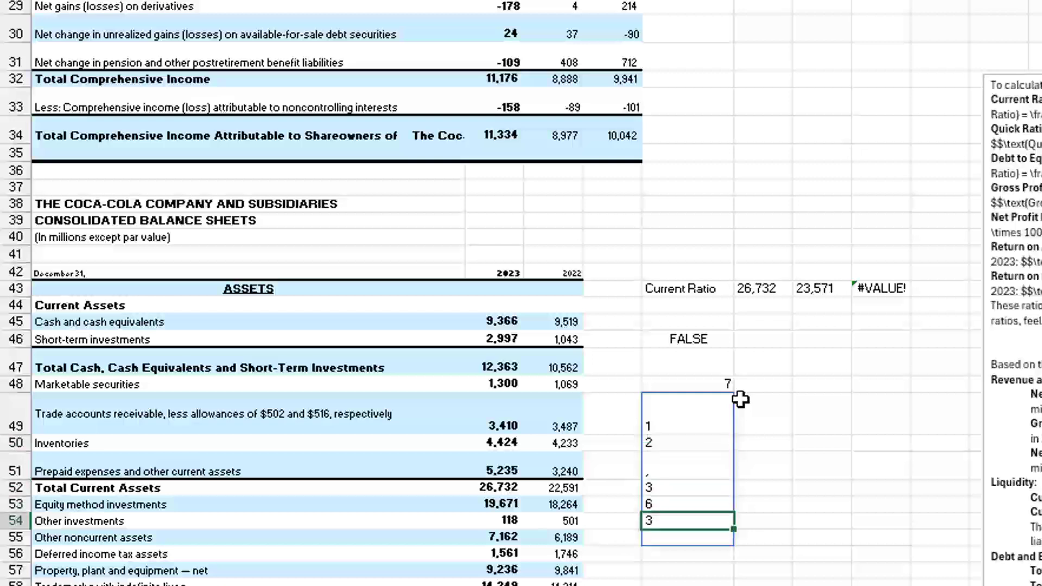
key("Up")
key("Up")
key("Up")
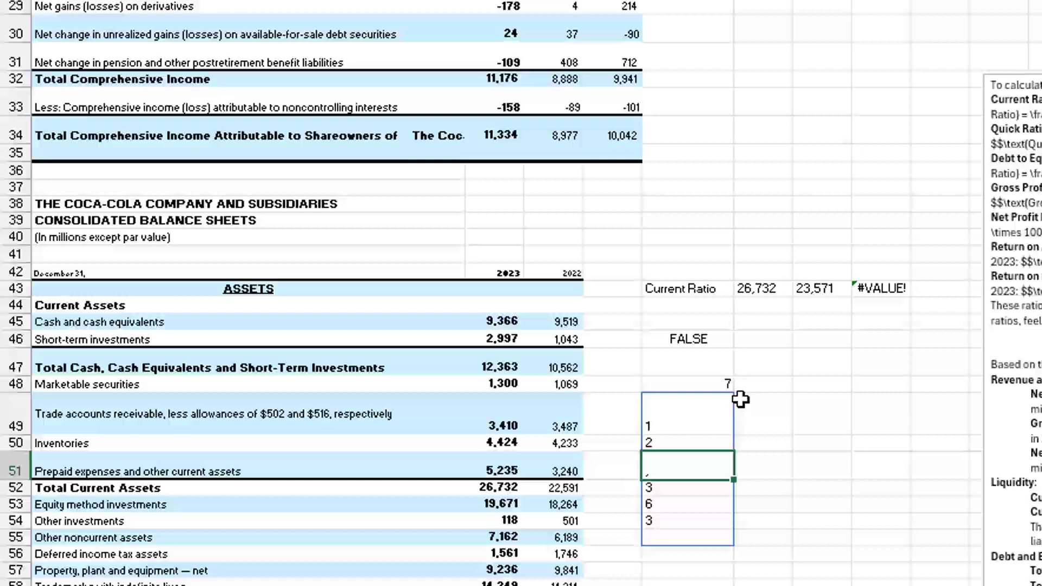
key("Up")
key("Up")
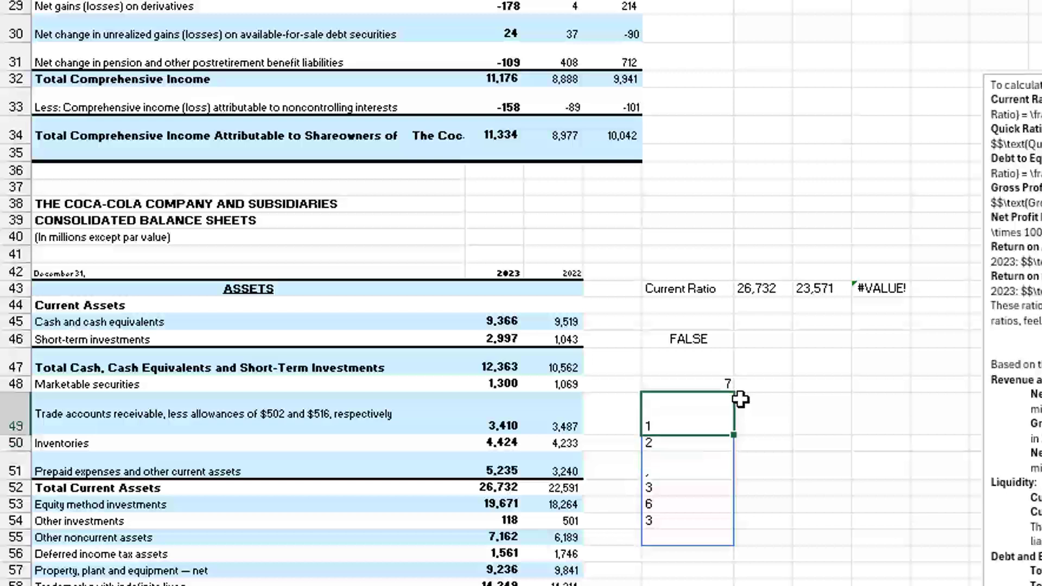
- Enter =CODE(E49#) in F49 to list each split character's code
key("Right")
type("=C")
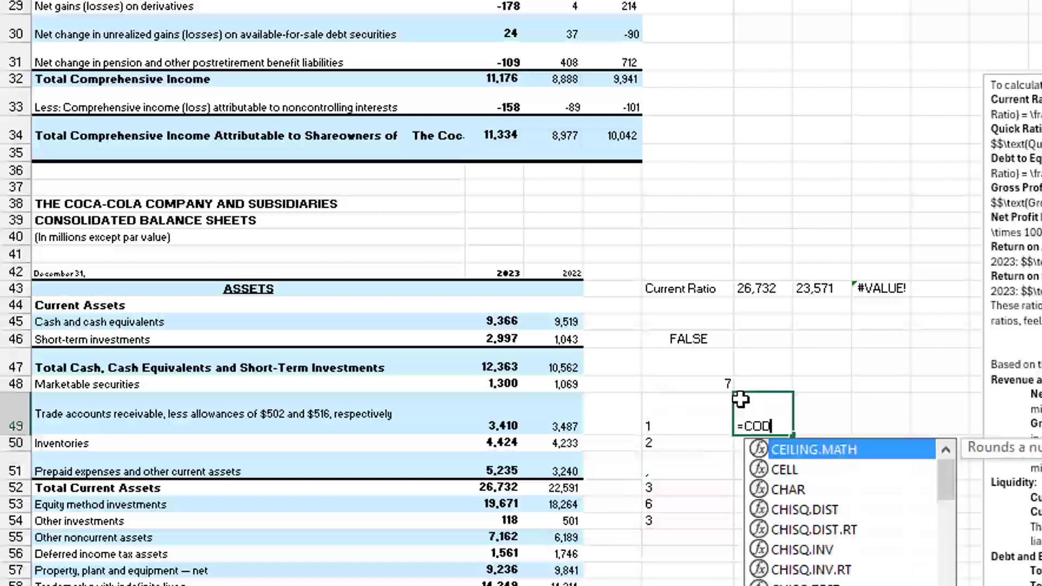
type("ODE(")
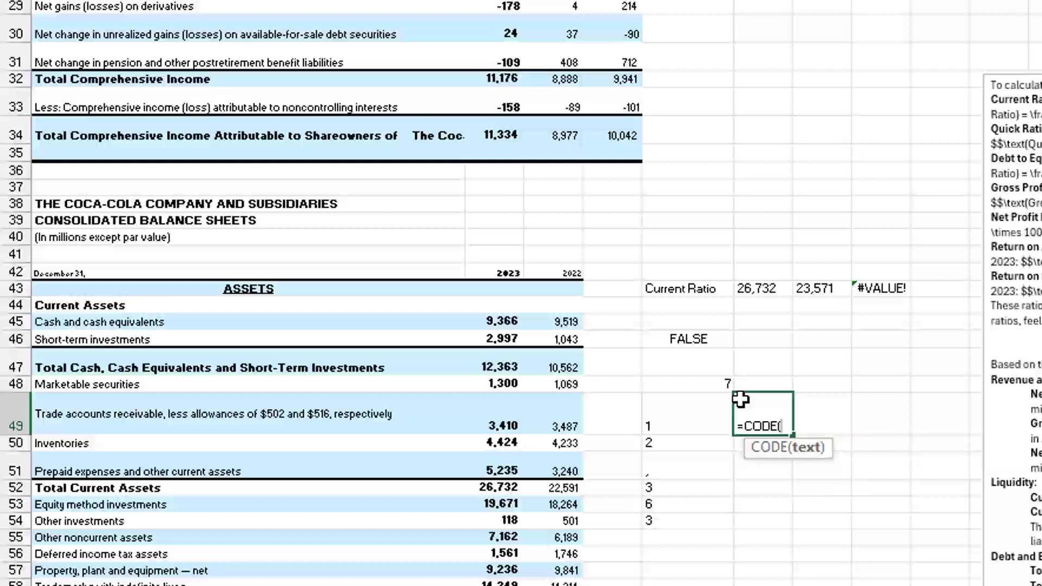
key("Left")
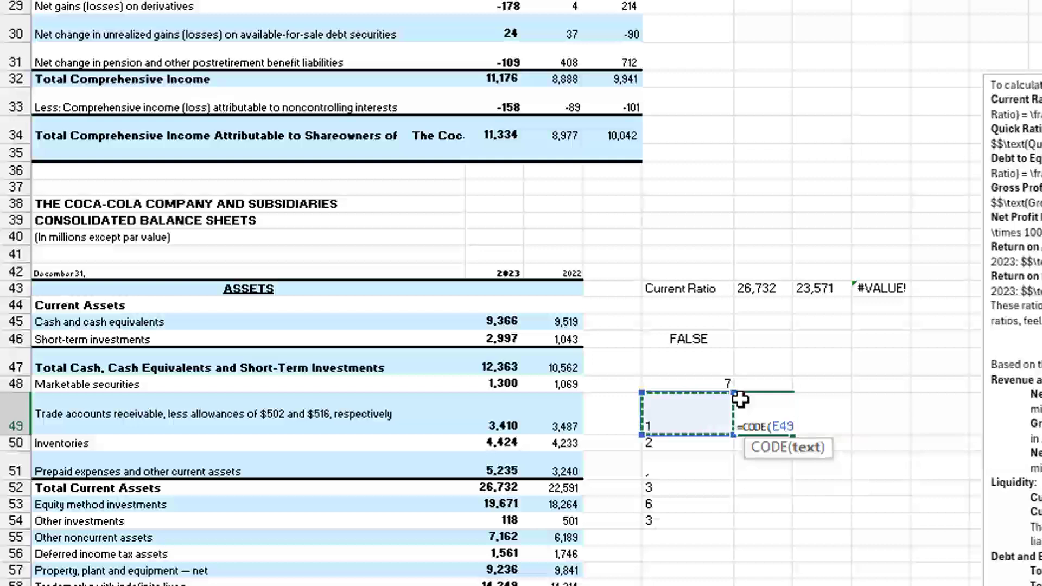
type("#")
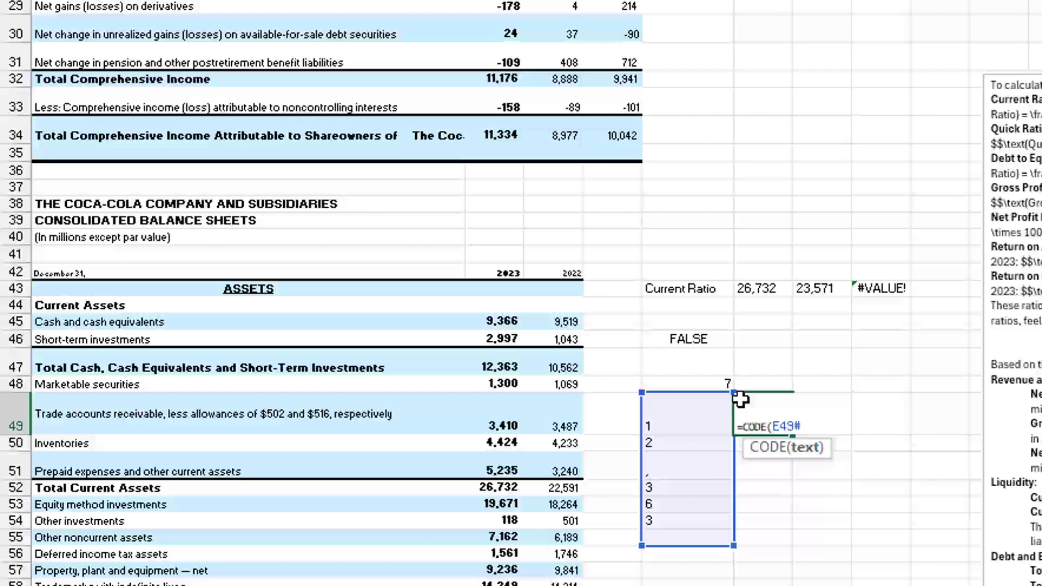
type(")")
key("ctrl+Return")
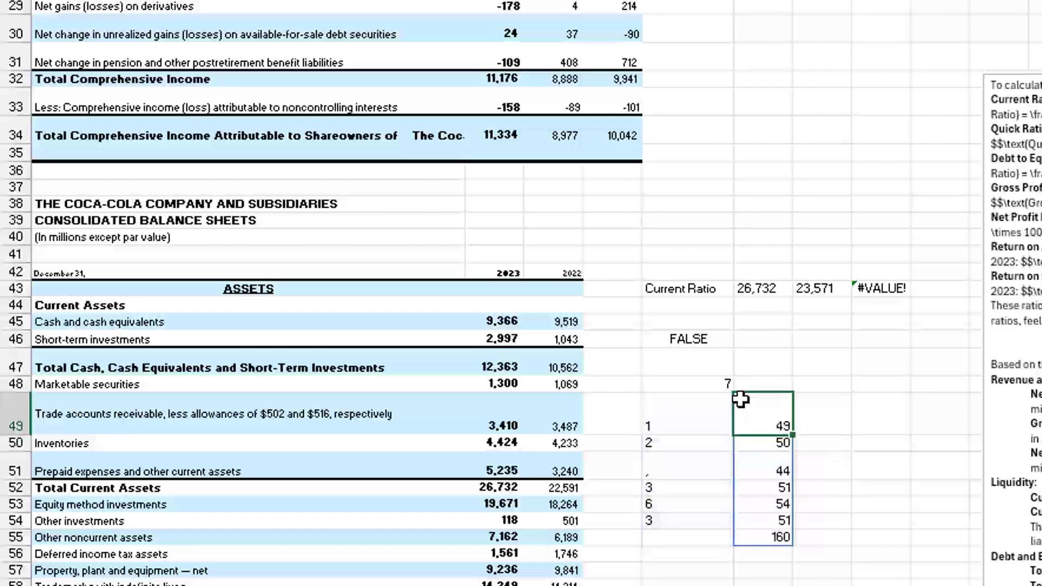
key("Down")
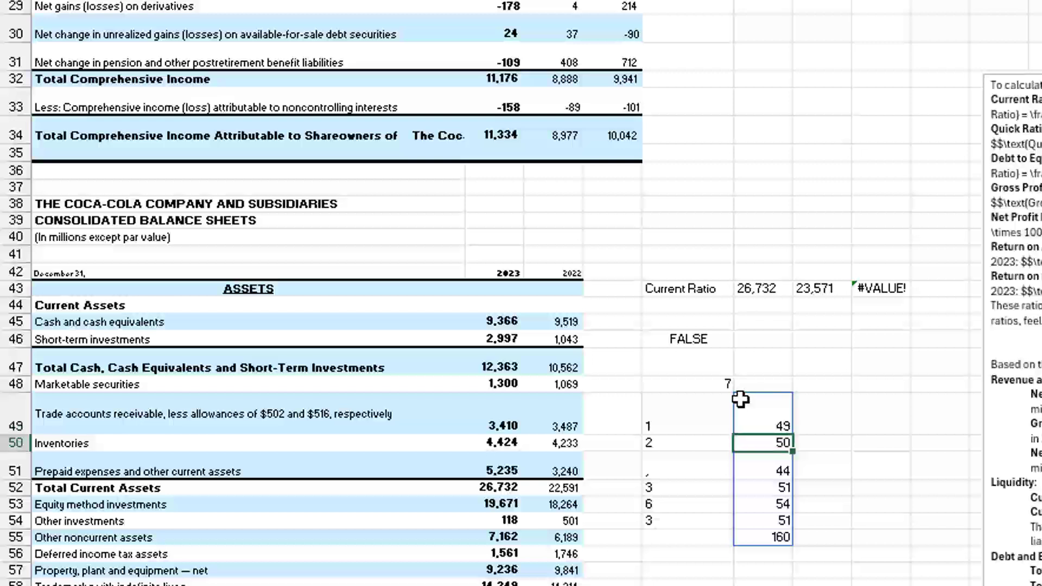
key("Down")
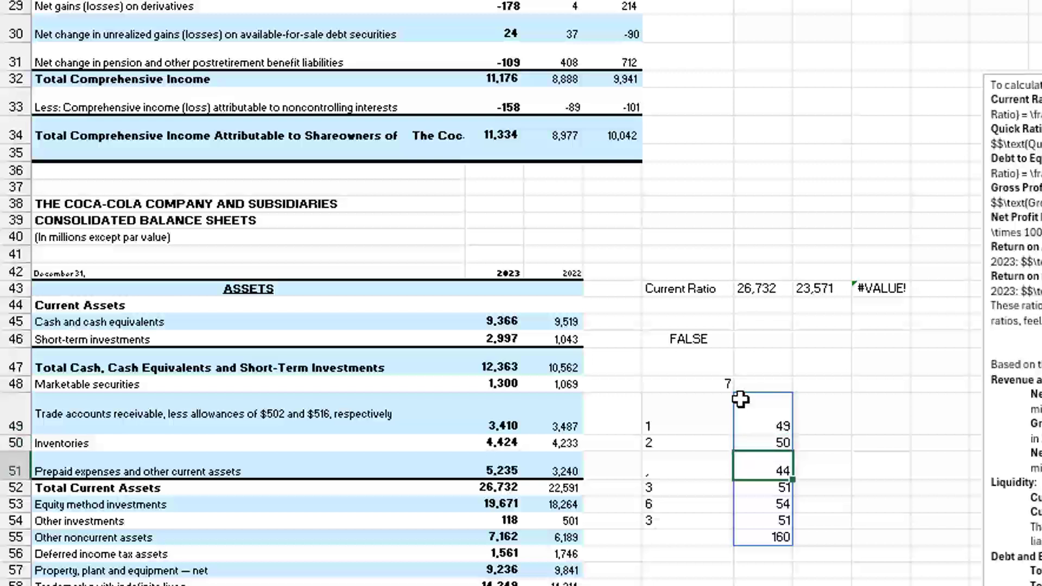
- Compare a typed comma in H51 (=CODE(H51) gives 44) with the last code, 160
key("Right")
key("Right")
type(",")
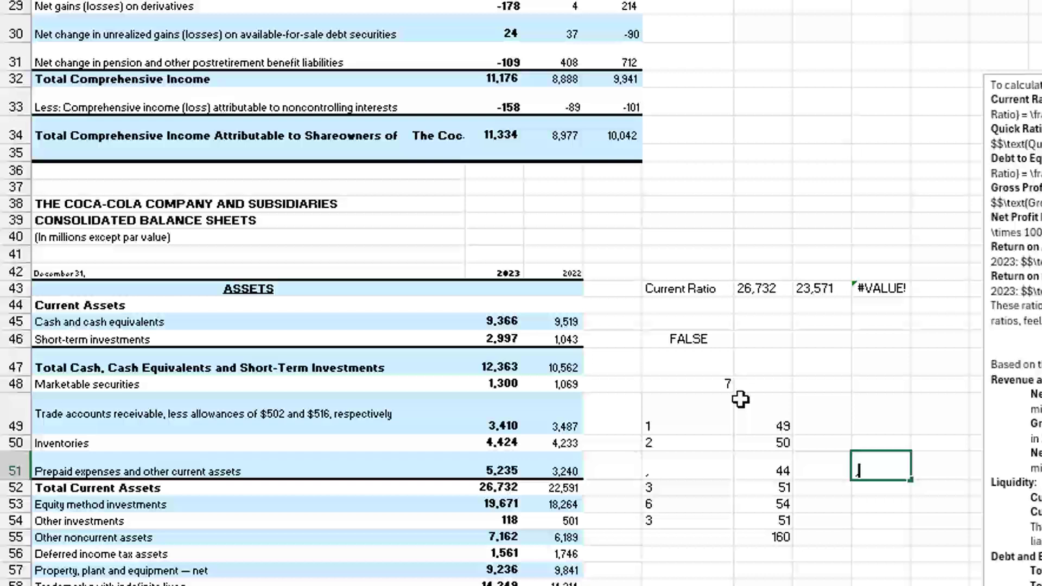
key("Return")
type("=c")
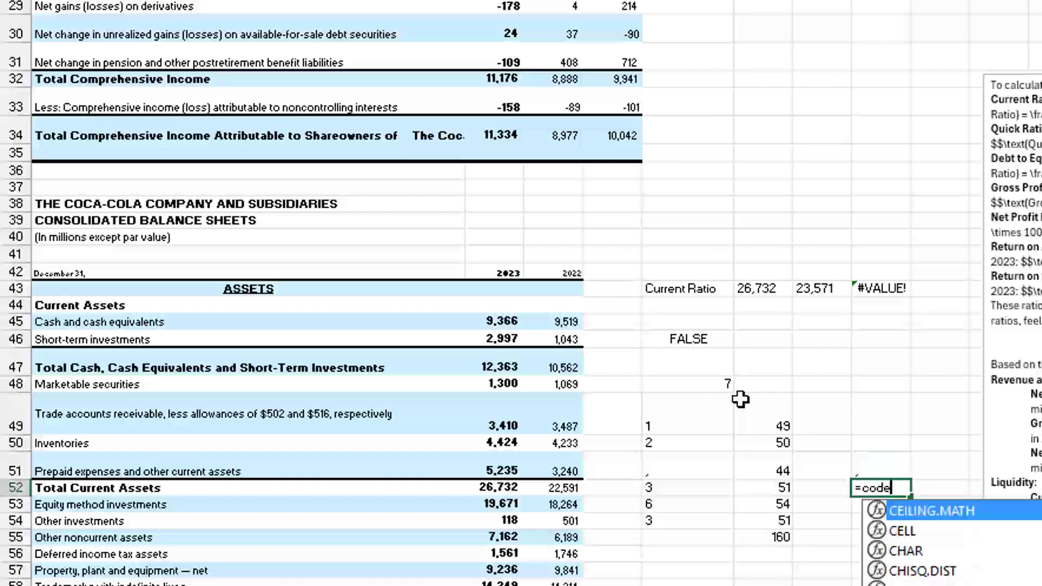
type("ode(")
key("Up")
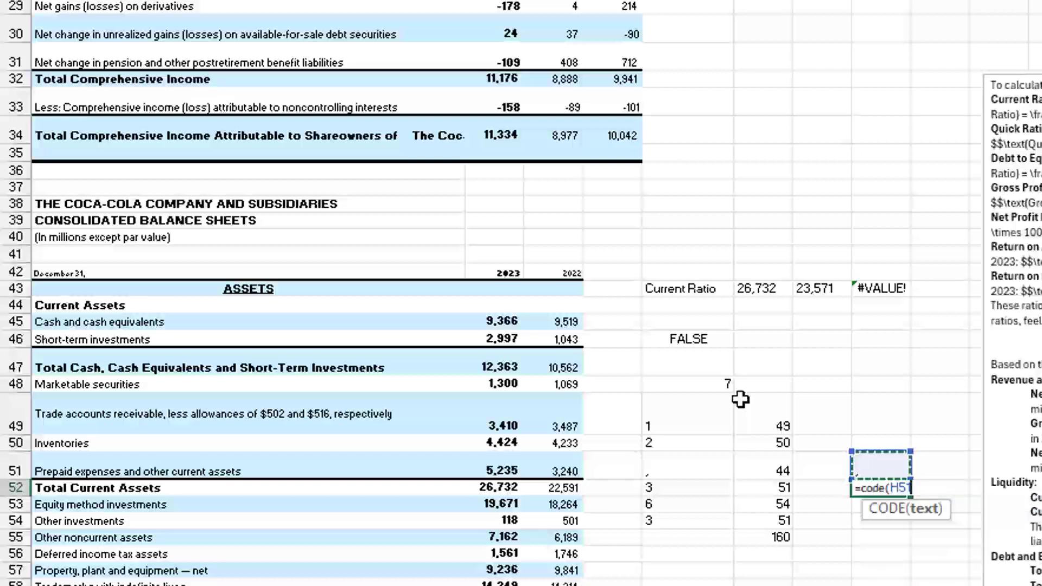
key("Return")
key("Up")
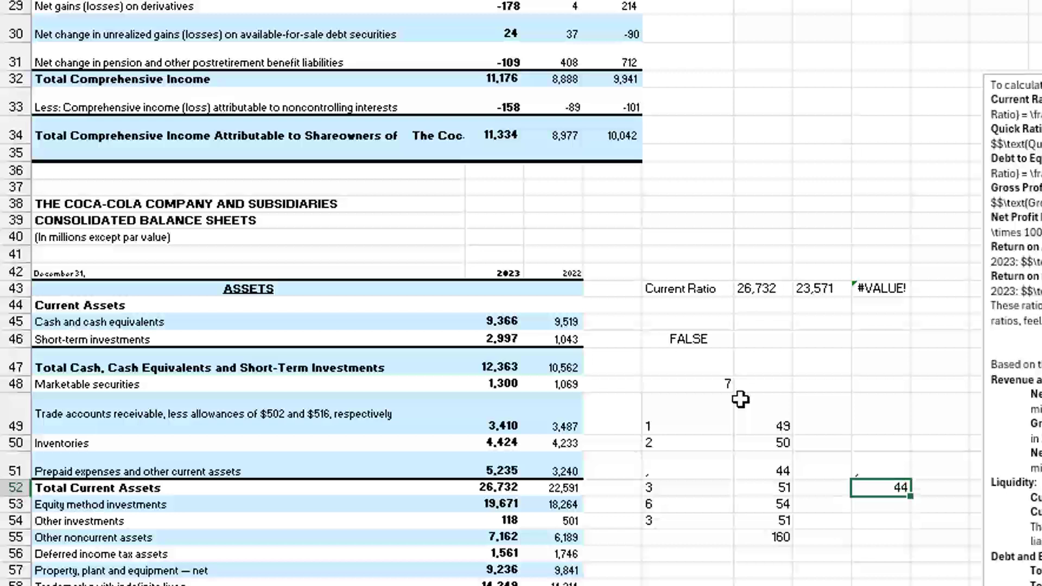
key("Left")
key("Left")
key("ctrl+shift+Up")
key("Return")
key("Return")
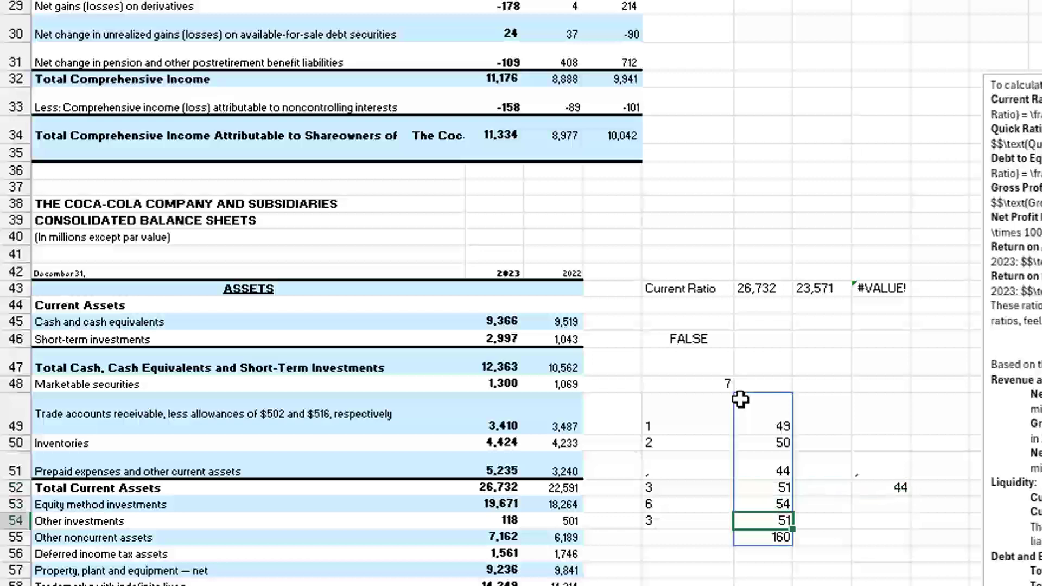
key("Return")
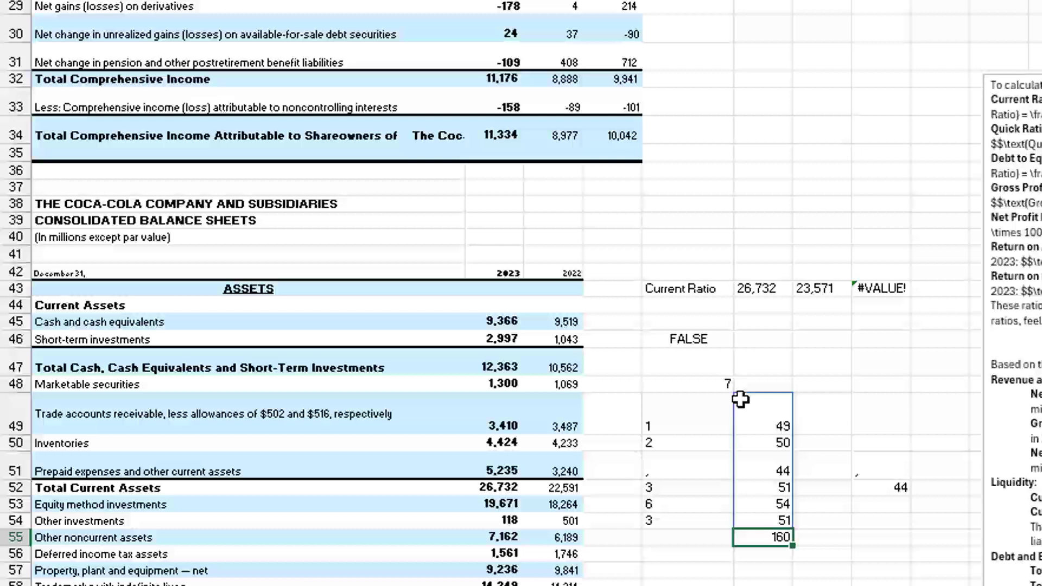
- Enter =CLEAN(B50) in F57 on the 2023 Inventories figure, which still returns 4,424
key("Down")
key("Down")
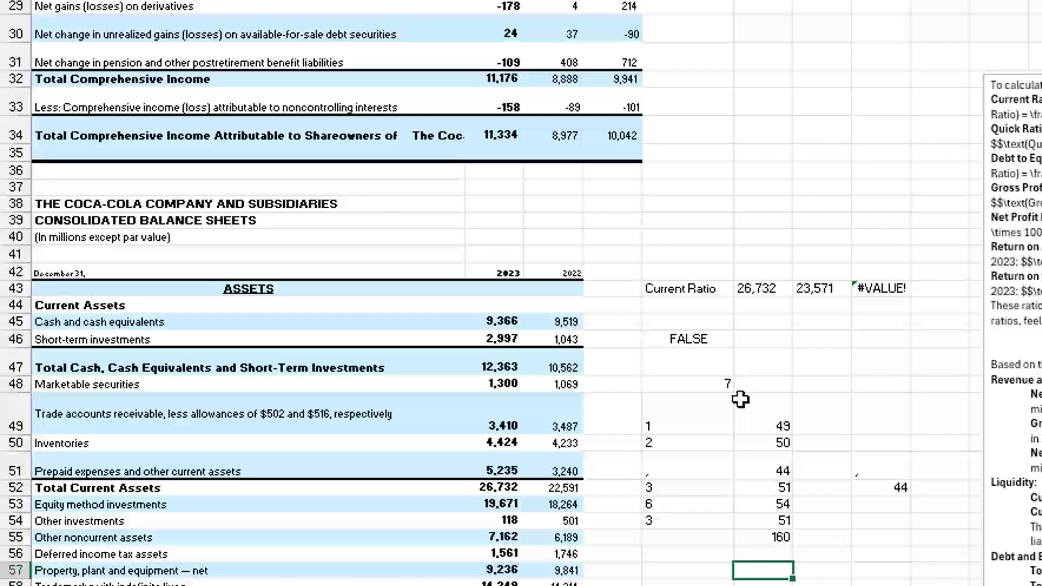
type("=CLEAN(")
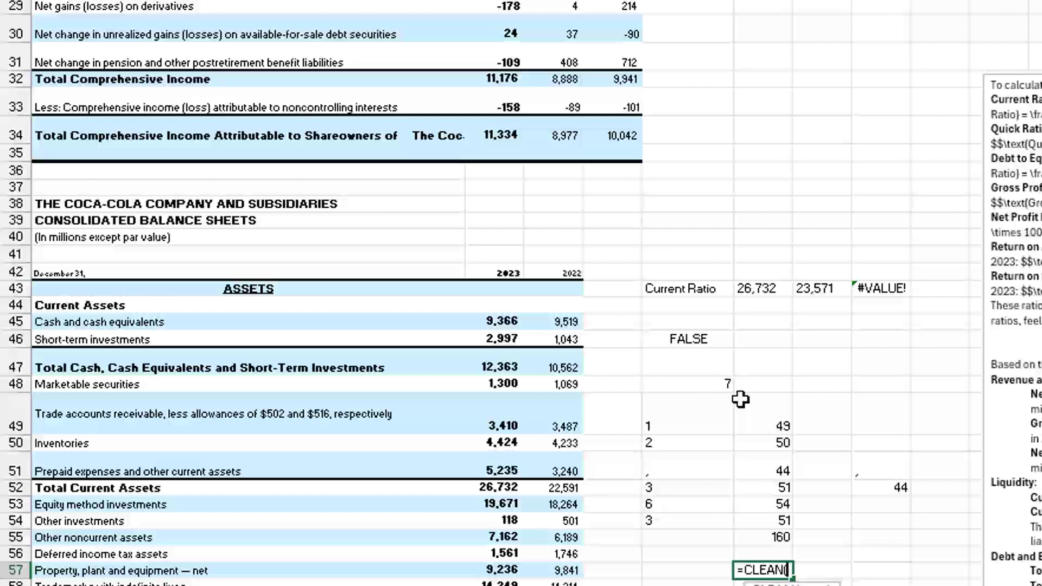
key("Up")
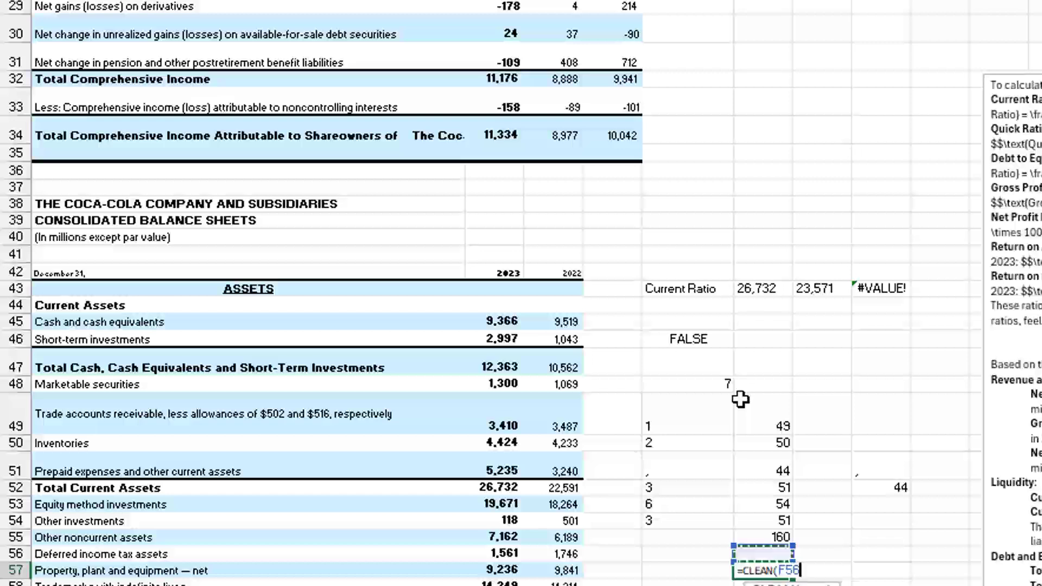
key("Left")
key("Left")
key("Up")
key("Up")
key("Up")
key("Up")
key("Left")
key("Left")
key("Up")
key("Up")
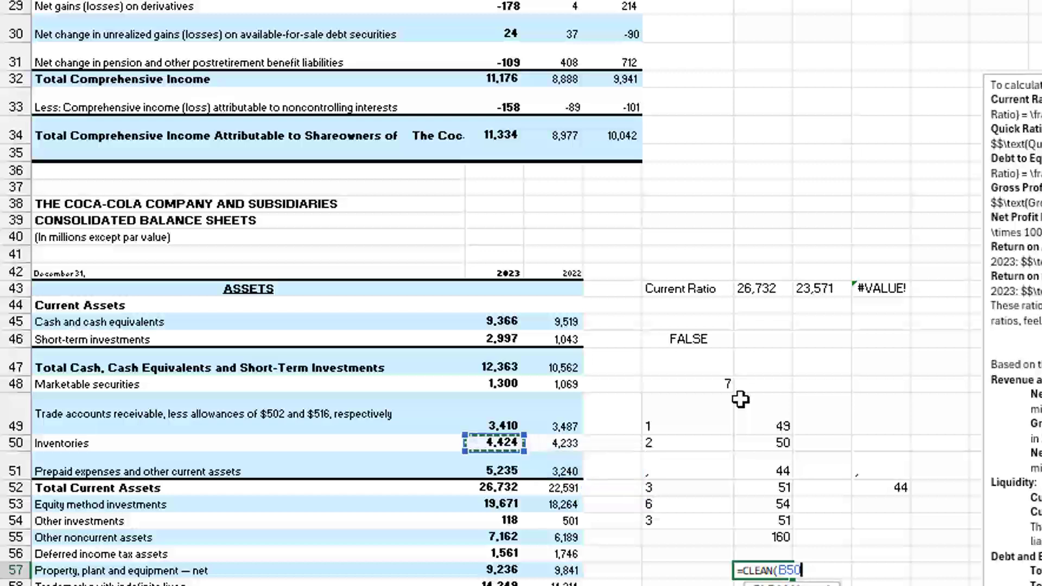
key("Return")
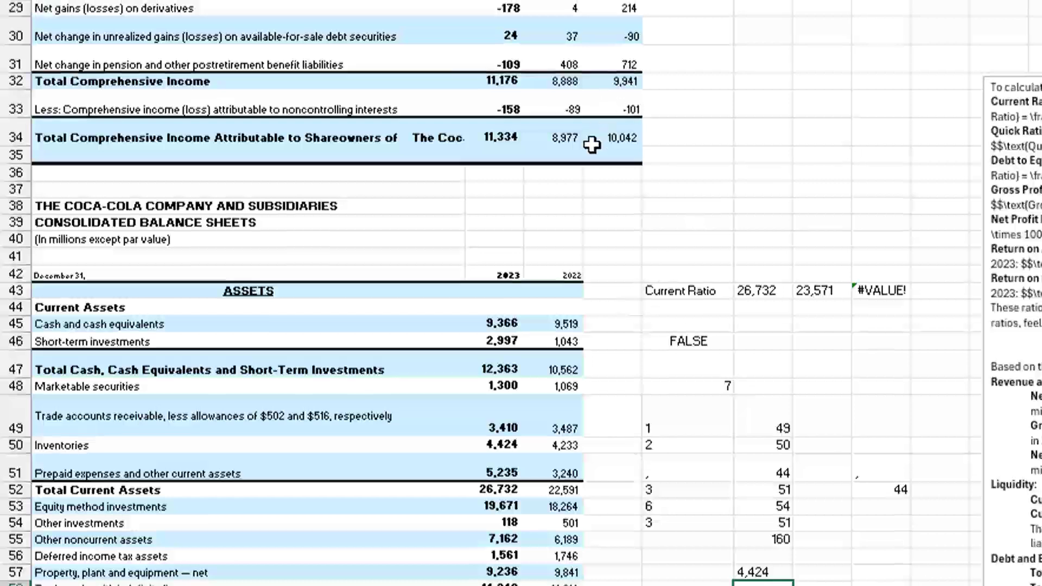
- Delete the helper calculation cells beside the balance sheet
scroll(597, 109, "up", 2)
left_click(673, 382)
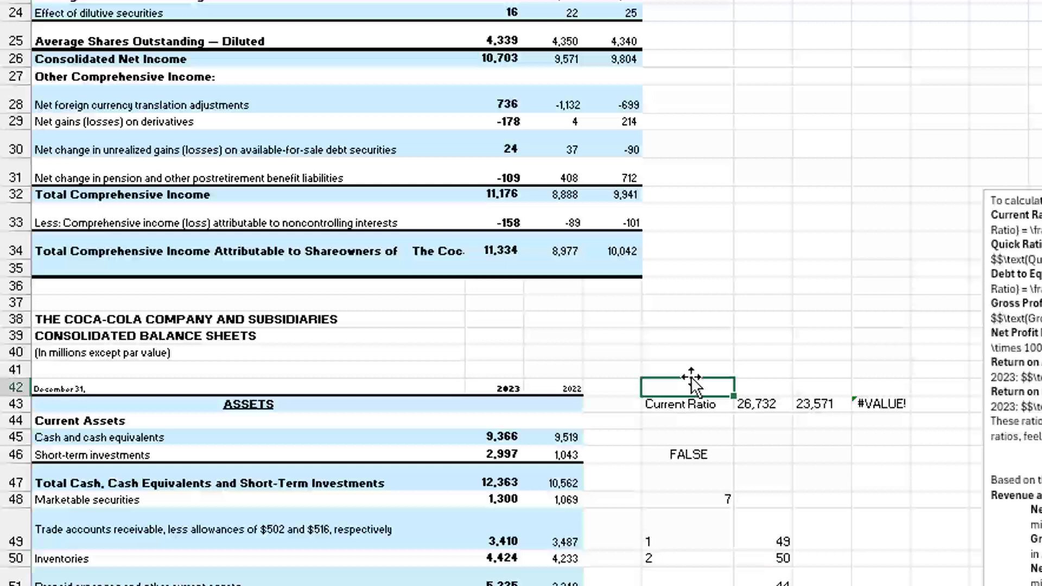
key("shift+Down")
key("shift+Down")
key("shift+Down")
key("shift+Down")
key("shift+Down")
key("shift+Down")
key("shift+Down")
key("shift+Right")
key("shift+Right")
key("shift+Right")
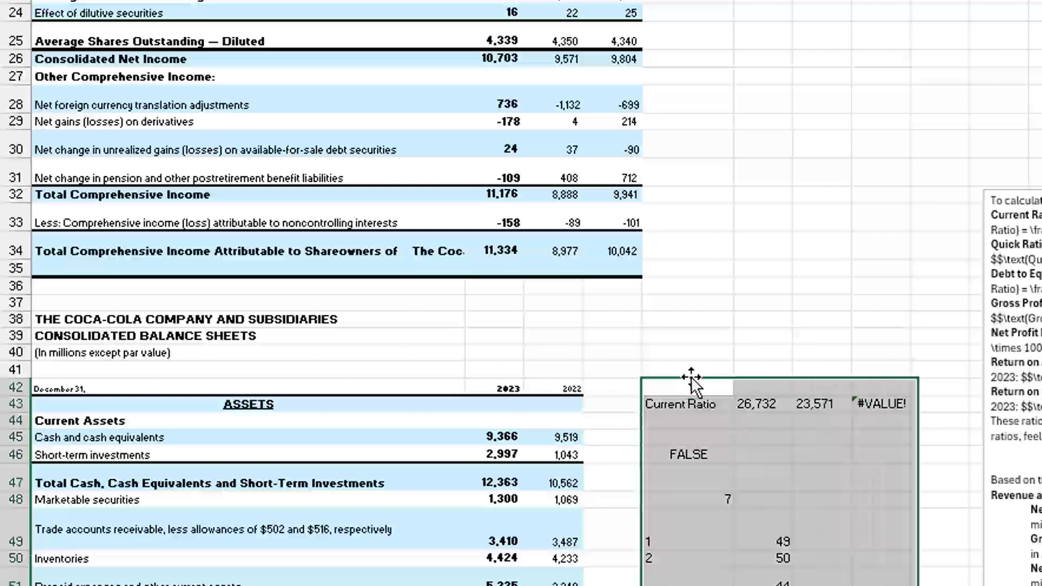
key("shift+Right")
key("Delete")
- Replace non-breaking spaces with nothing in the income statement figures, making 74 replacements
scroll(492, 79, "up", 1)
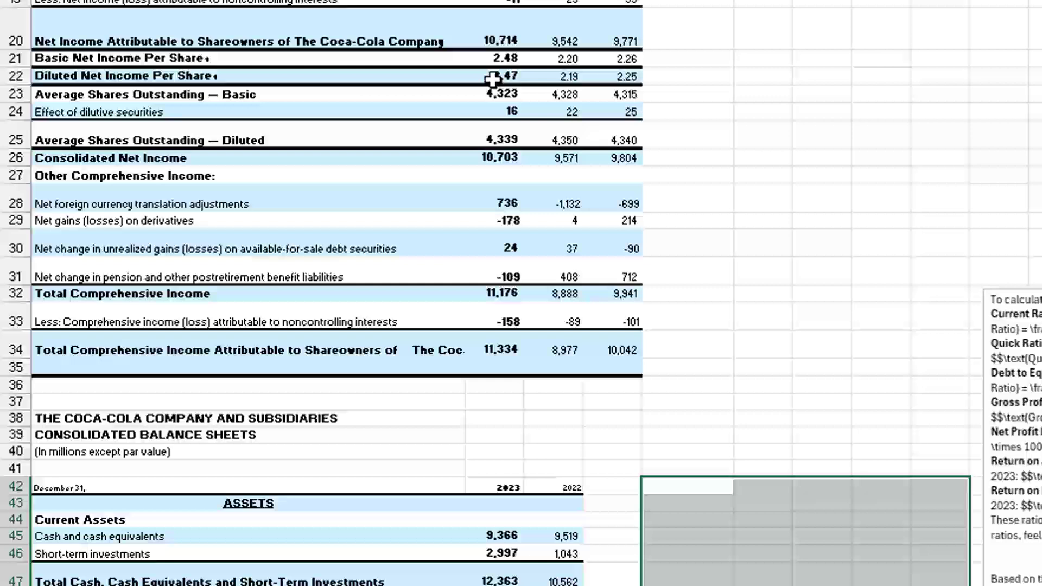
scroll(493, 80, "up", 2)
scroll(493, 76, "up", 2)
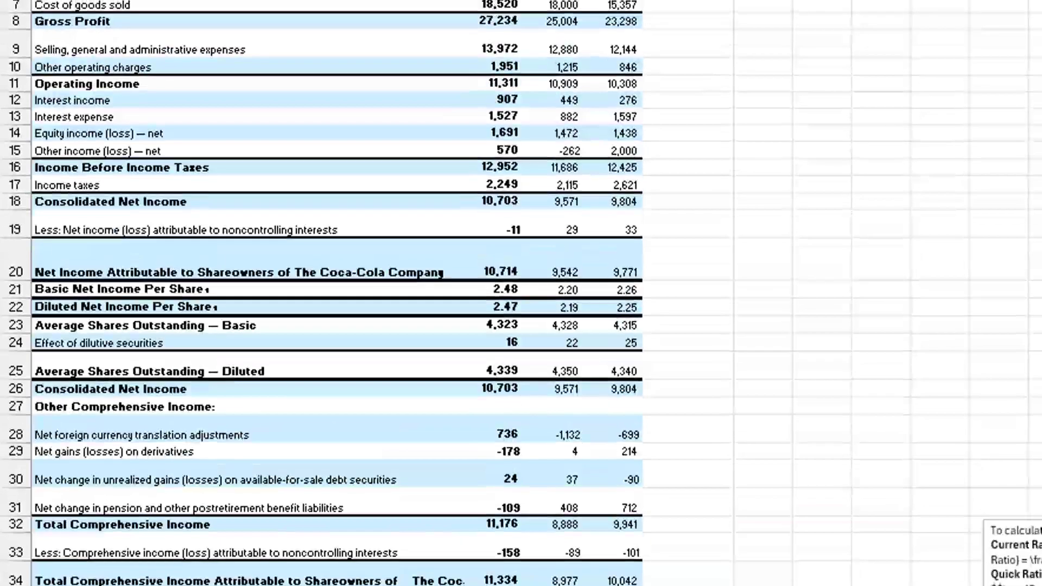
mouse_move(493, 6)
left_mouse_down()
mouse_move(624, 58)
mouse_move(624, 581)
left_mouse_up()
key("ctrl+h")
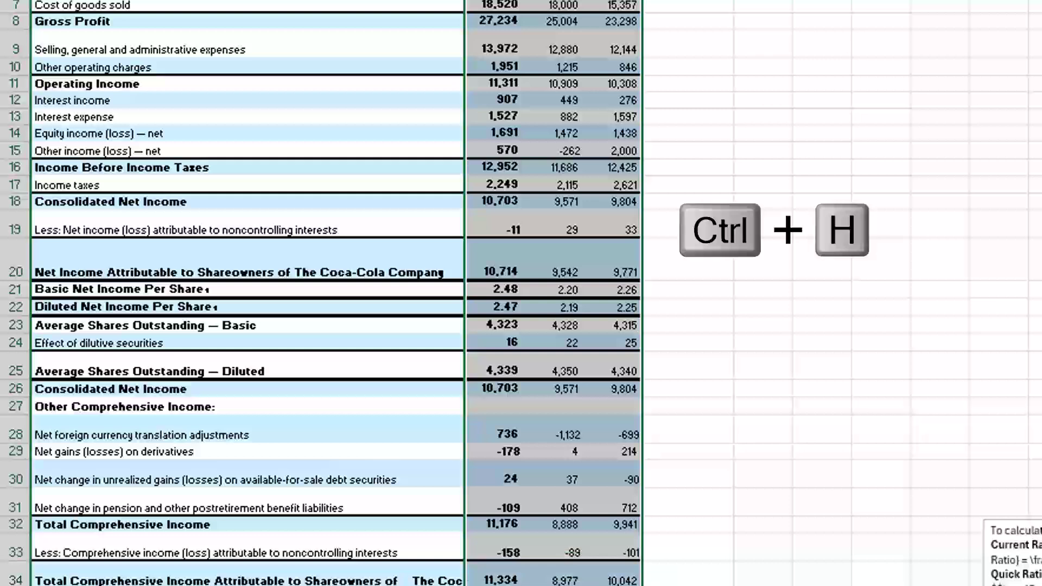
key("shift+Tab")
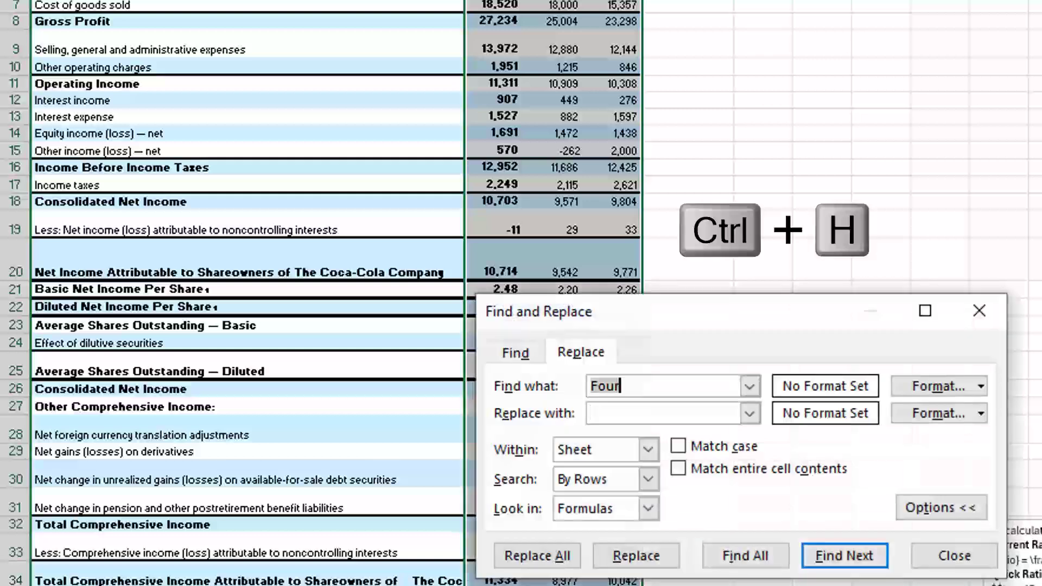
key("BackSpace")
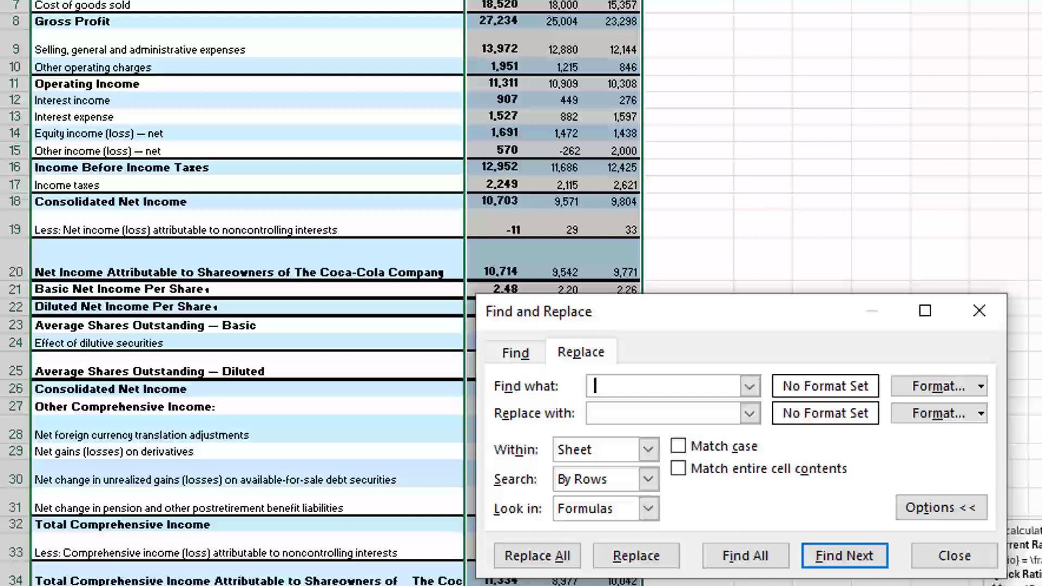
key("Tab")
left_click(510, 555)
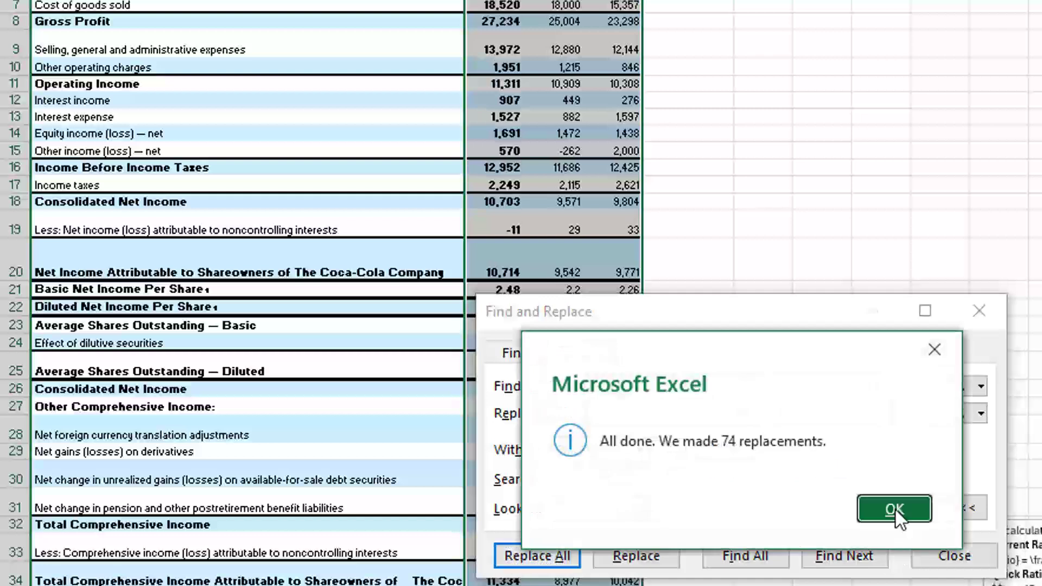
left_click(894, 509)
left_click(954, 555)
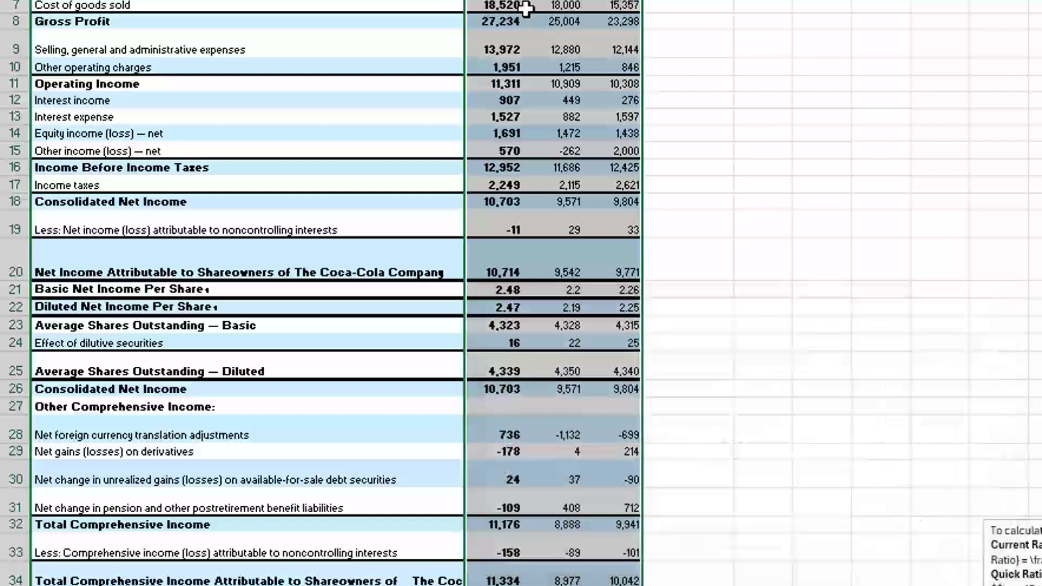
- Remove non-breaking spaces from balance sheet values B45:C81 with Replace All, making 64 replacements
left_click_drag(624, 2, 626, 564)
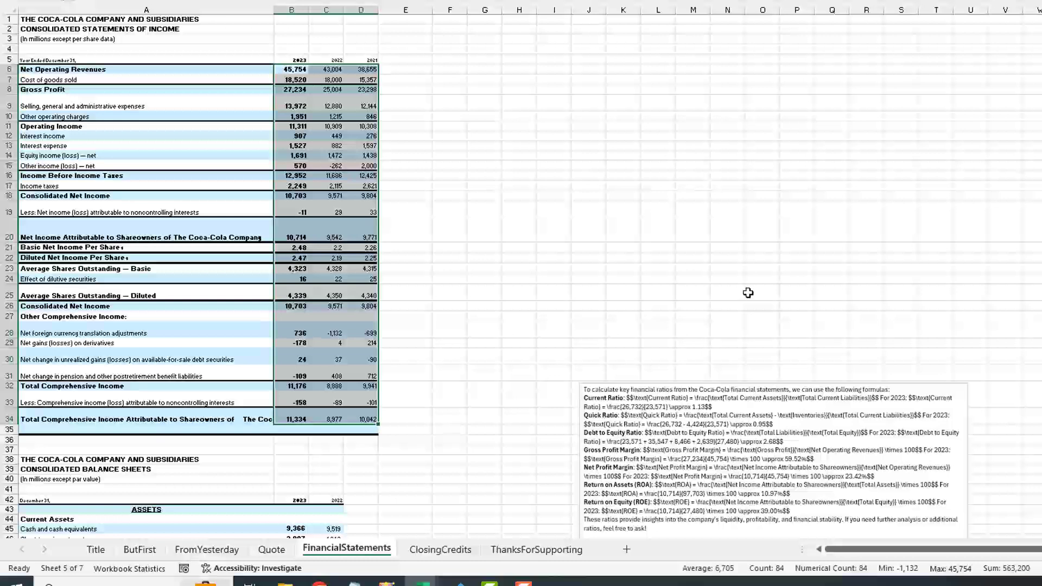
scroll(506, 304, "down", 2)
scroll(507, 304, "down", 2)
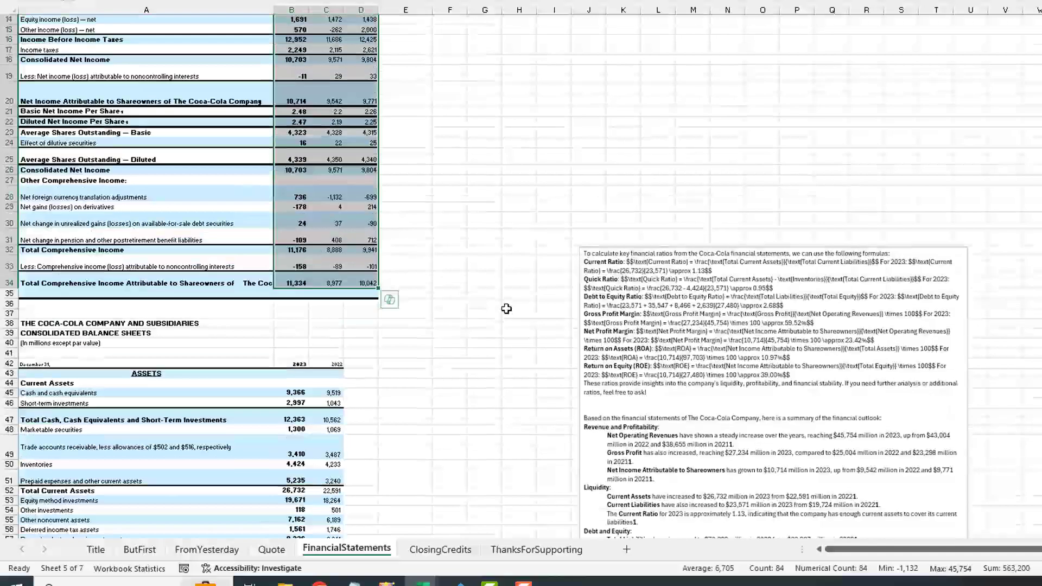
scroll(505, 307, "down", 2)
scroll(502, 309, "down", 2)
scroll(498, 318, "down", 2)
scroll(498, 319, "down", 1)
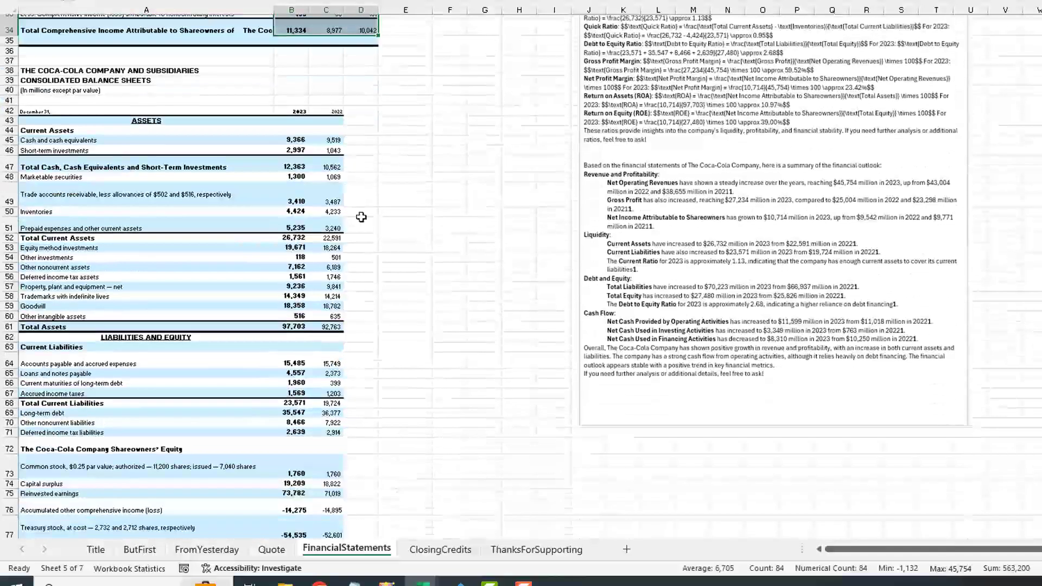
mouse_move(293, 140)
left_mouse_down()
mouse_move(331, 403)
mouse_move(328, 536)
mouse_move(326, 475)
left_mouse_up()
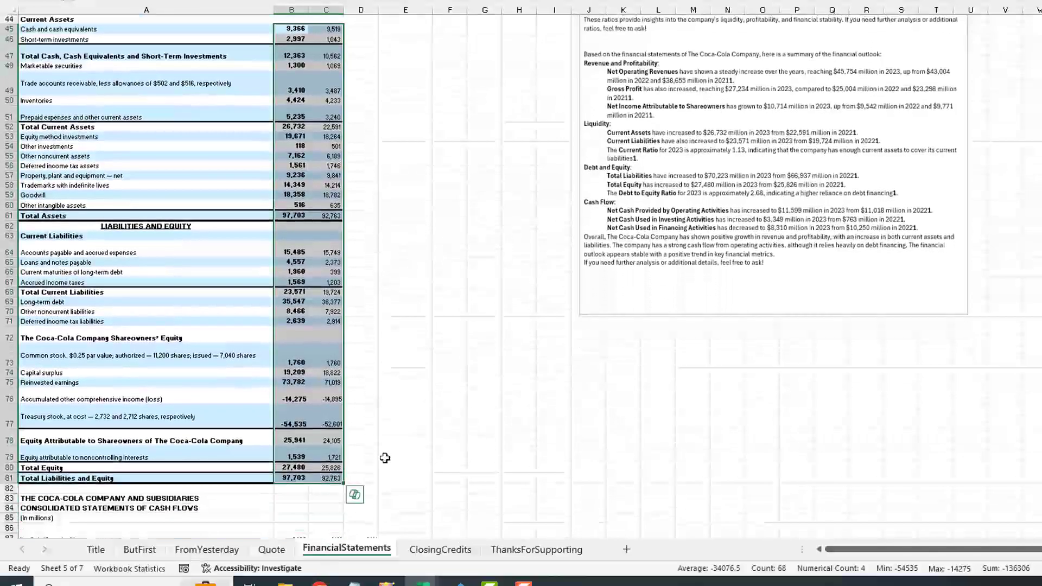
key("ctrl+h")
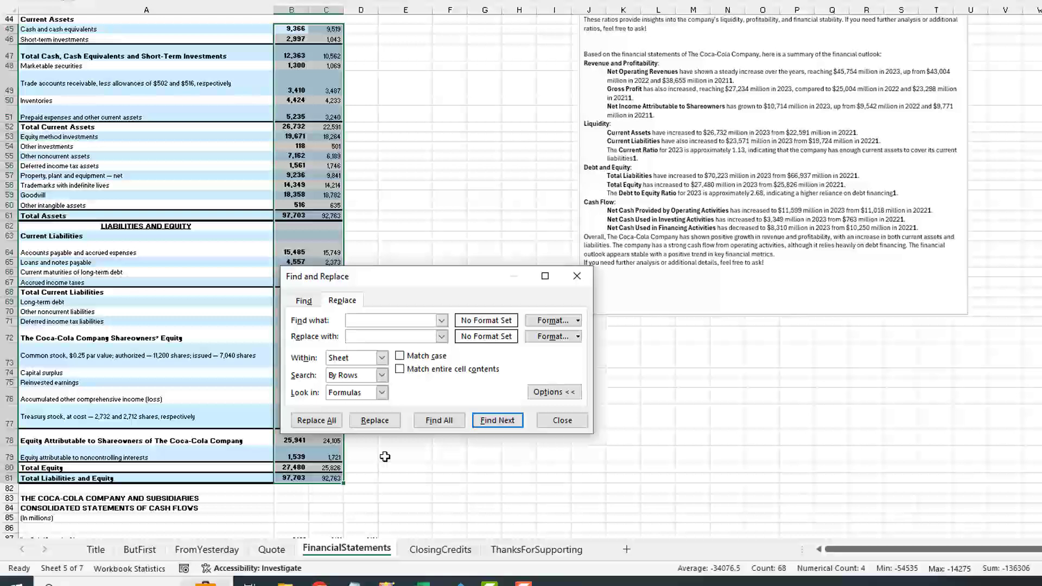
left_click(324, 428)
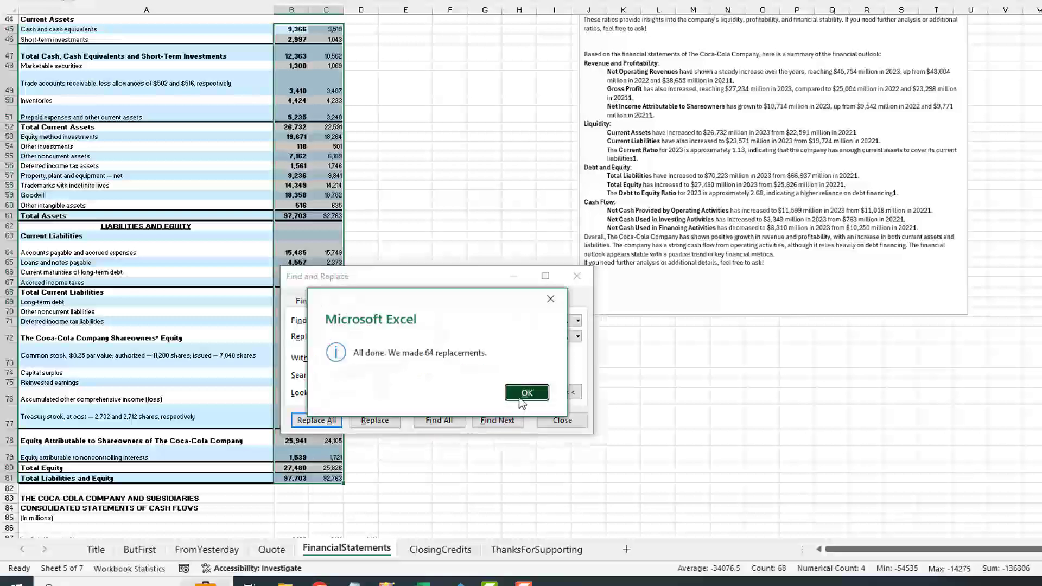
left_click(525, 392)
left_click(561, 421)
- Select the cash flow statement figures
scroll(542, 489, "down", 1)
scroll(542, 462, "down", 3)
scroll(542, 428, "down", 3)
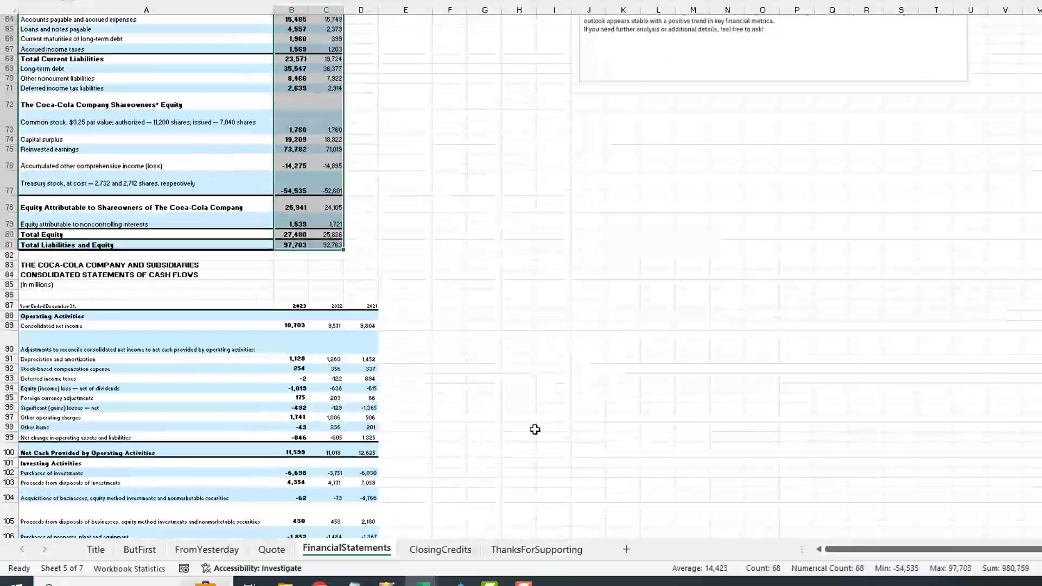
left_click_drag(287, 324, 361, 366)
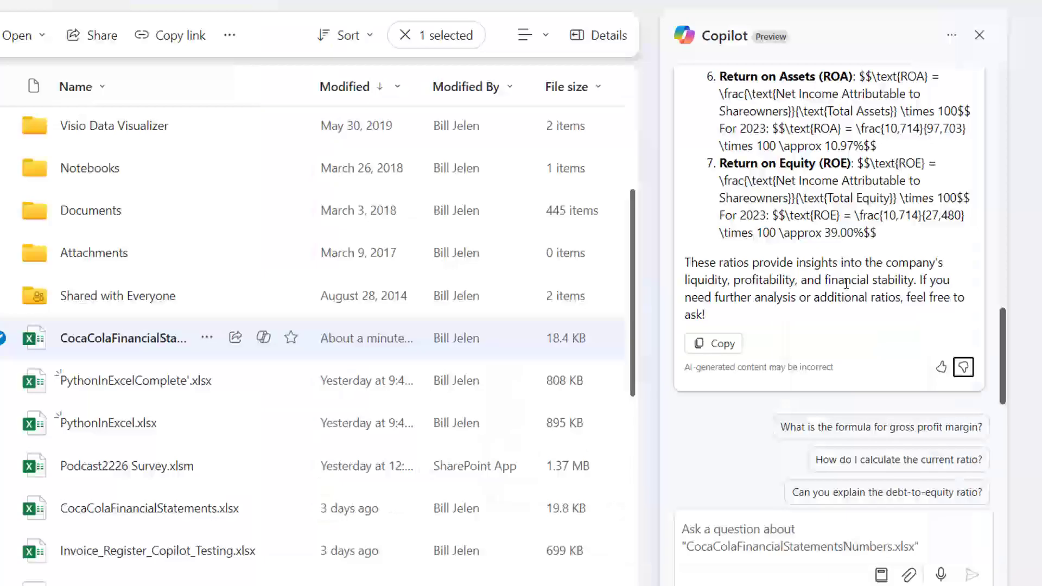
- Scroll through Copilot's ratio answer for CocaColaFinancialStatementsNumbers.xlsx, including the 1.13 current ratio
scroll(846, 284, "up", 3)
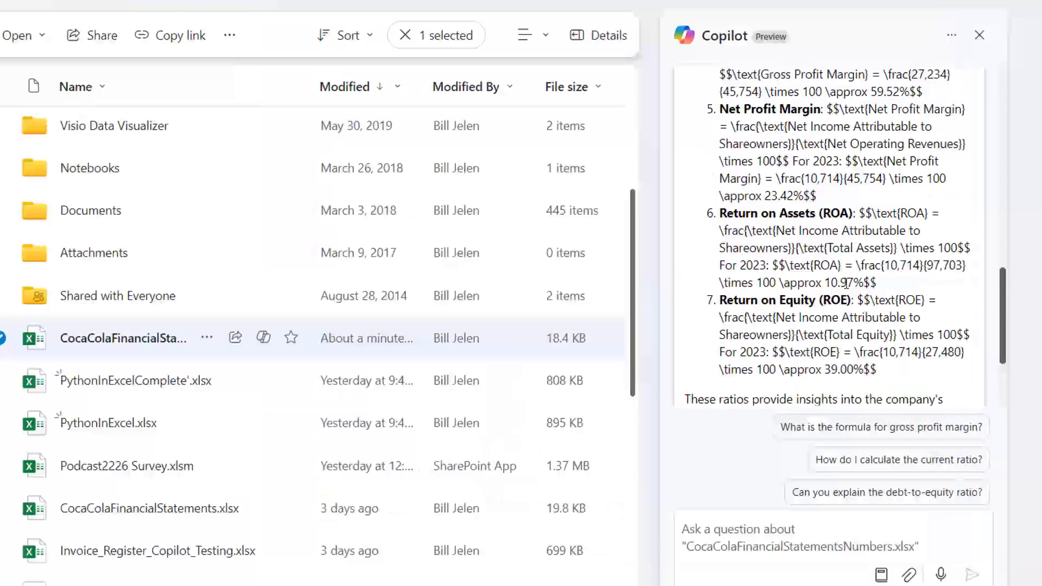
scroll(846, 283, "up", 2)
scroll(846, 284, "up", 2)
scroll(846, 283, "up", 2)
scroll(846, 284, "up", 1)
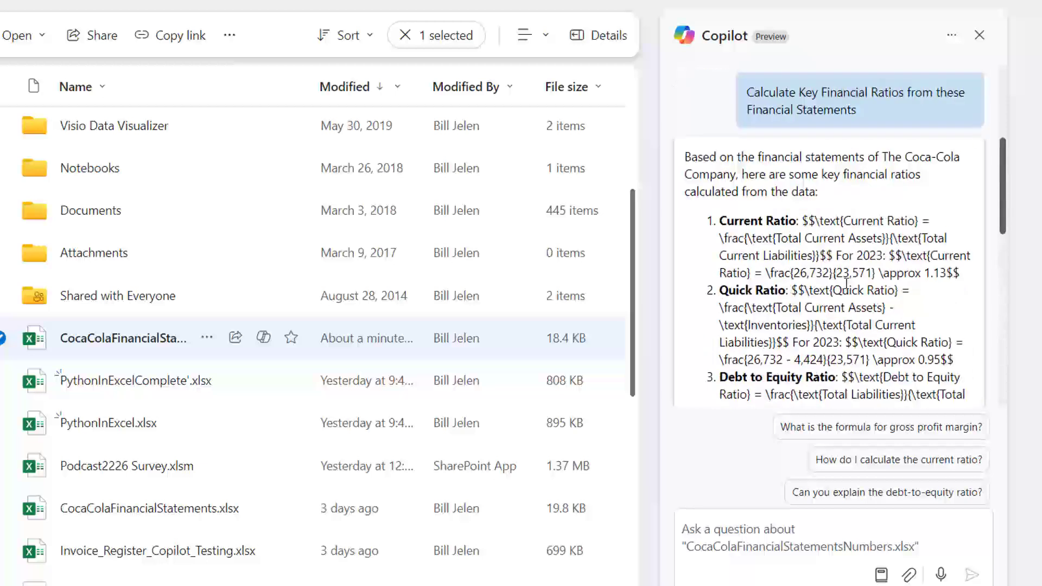
scroll(846, 283, "down", 2)
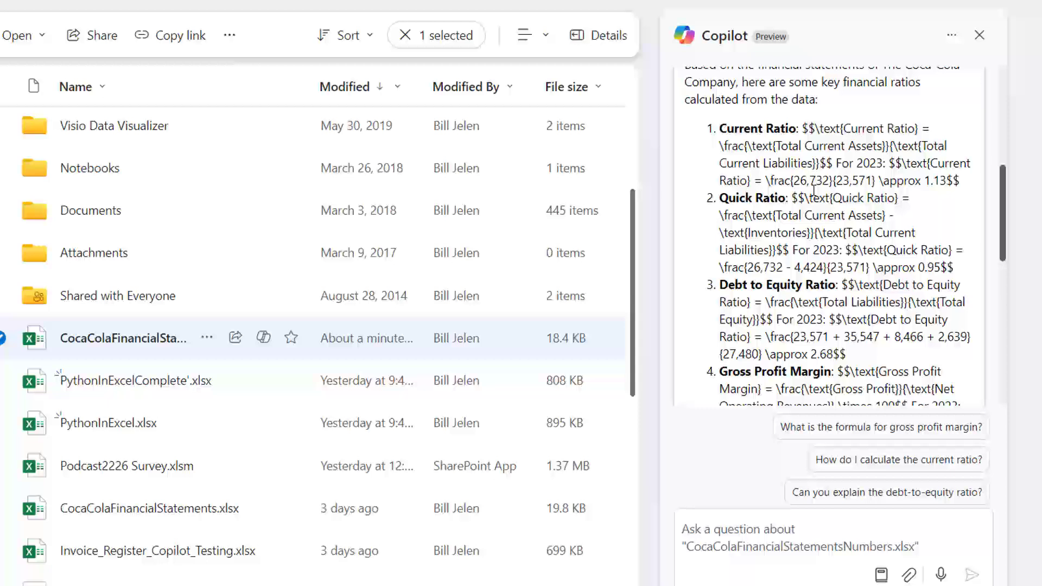
scroll(814, 192, "down", 2)
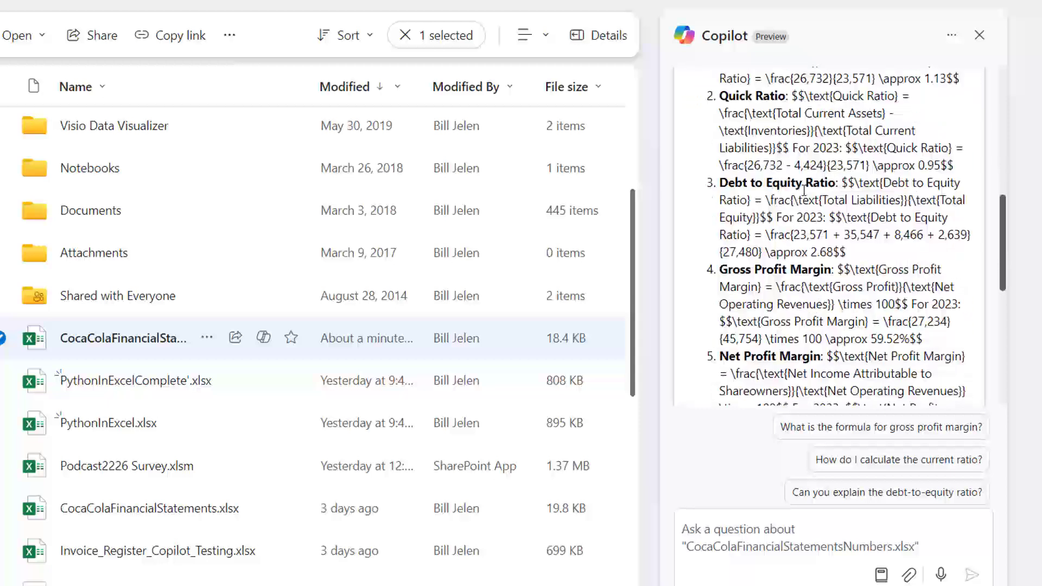
scroll(814, 192, "down", 1)
scroll(815, 195, "down", 2)
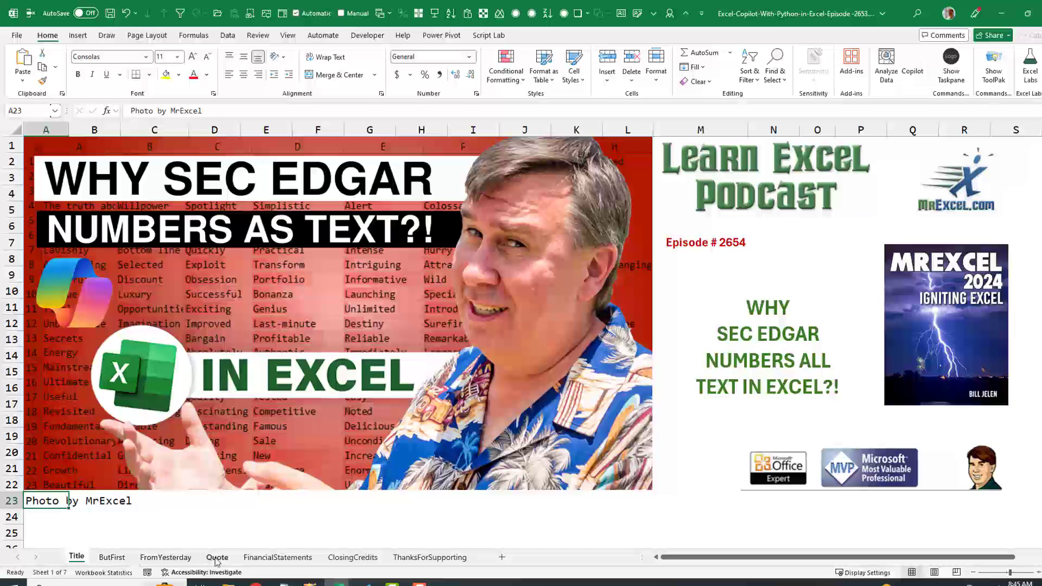
- Switch to the FinancialStatements sheet, then open the MrExcel channel's merchandise Store page
left_click(277, 557)
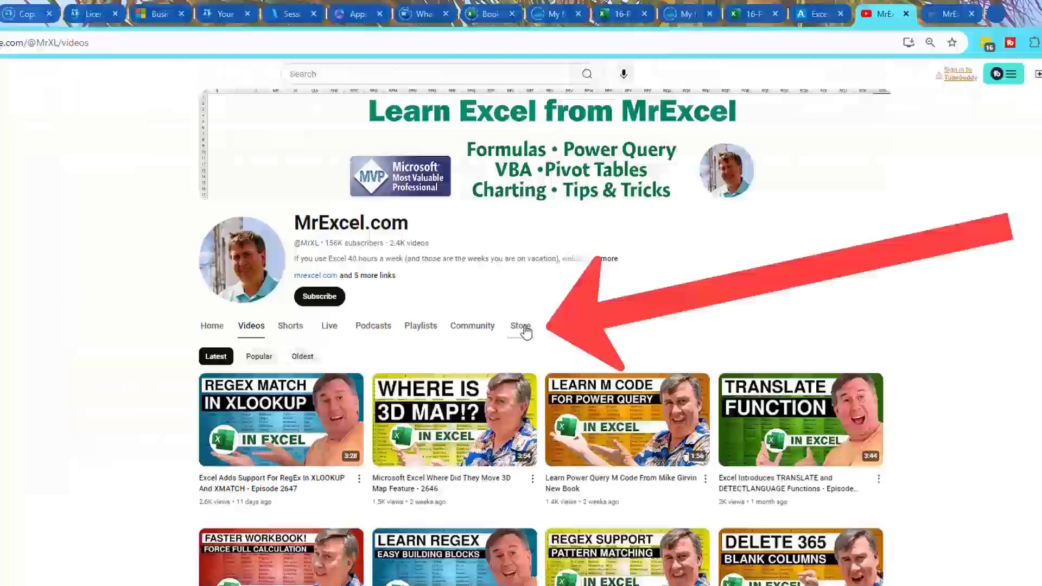
left_click(525, 332)
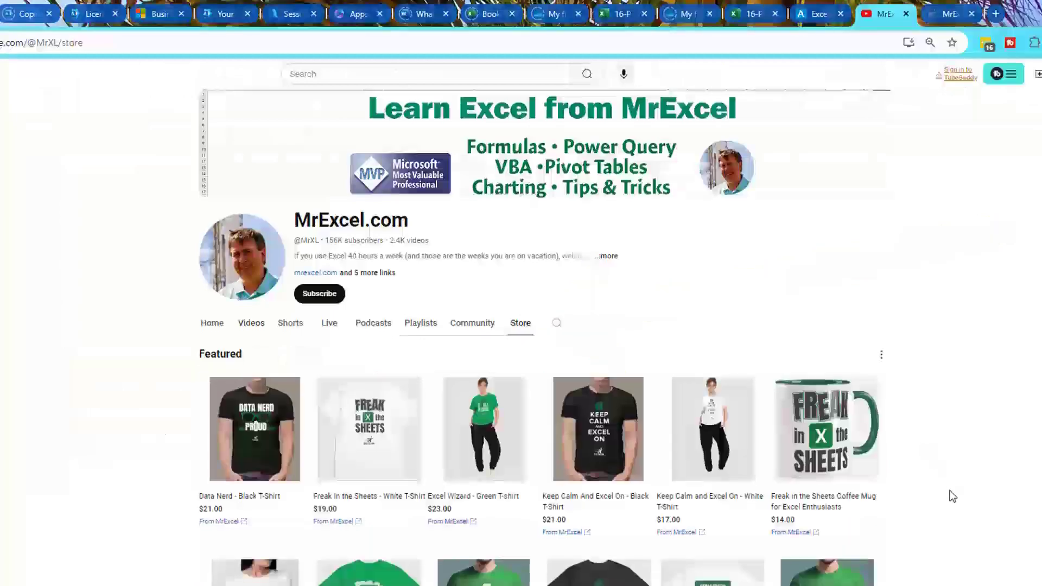
- Like the MrExcel.com short, subscribe to the channel, and set notifications to All
scroll(952, 495, "down", 3)
scroll(952, 497, "down", 2)
scroll(952, 498, "down", 3)
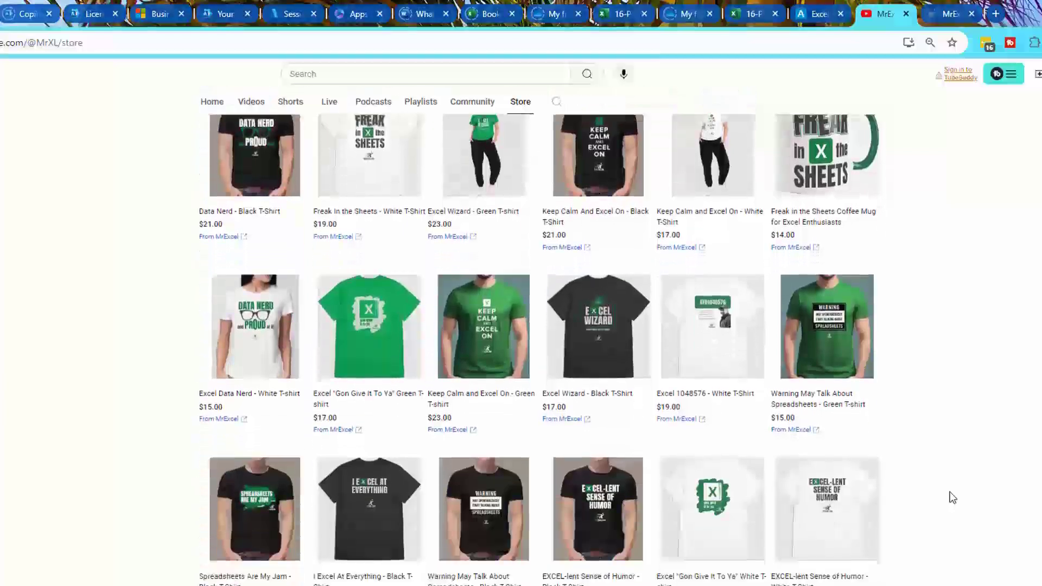
scroll(950, 497, "down", 3)
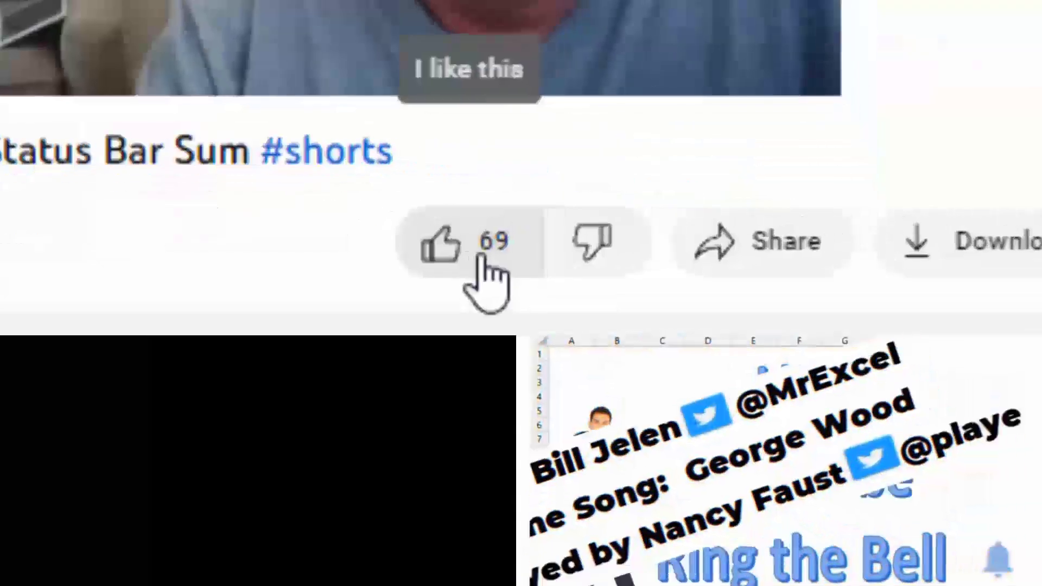
left_click(491, 242)
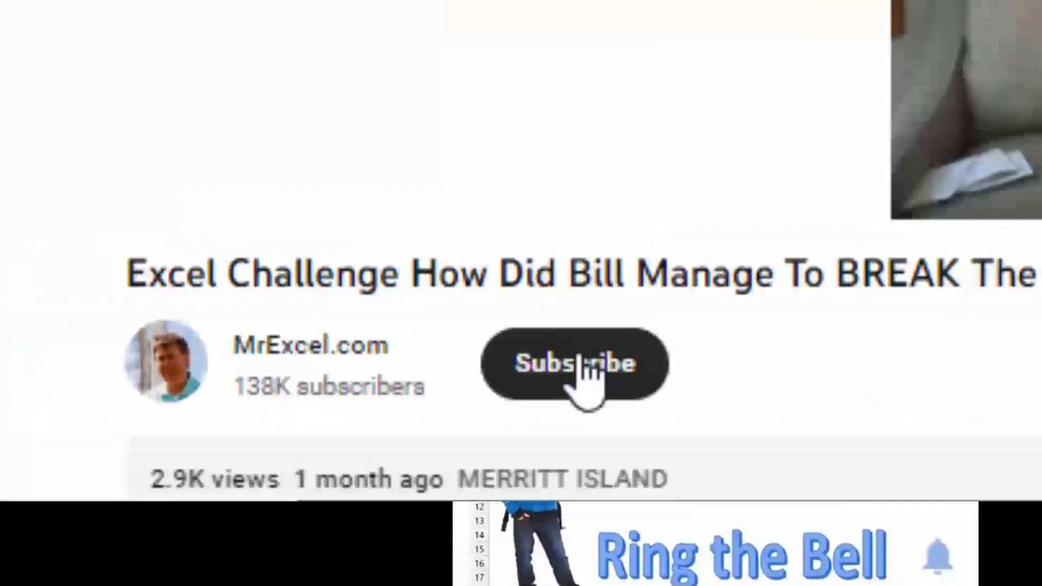
left_click(577, 374)
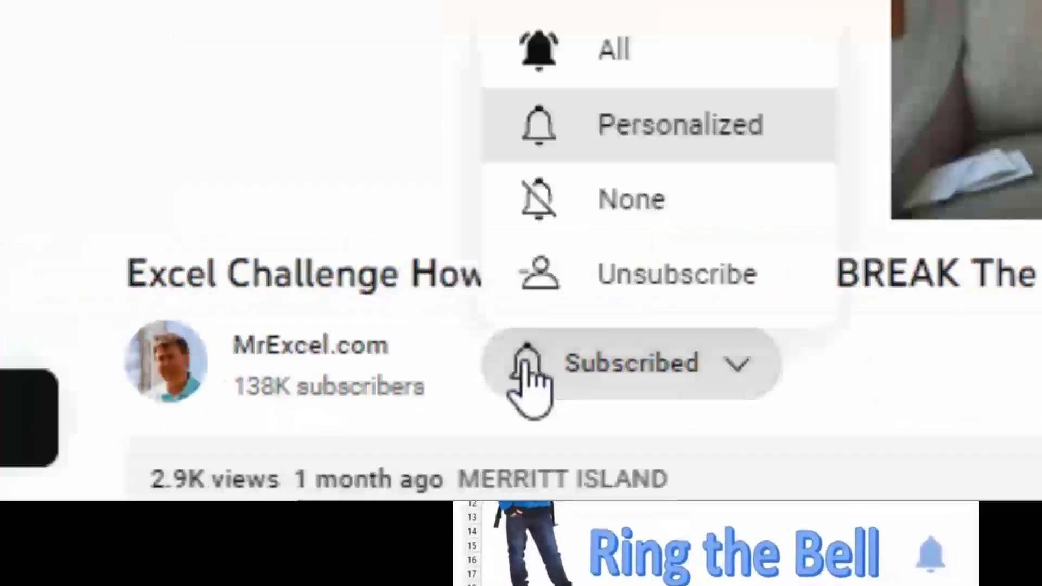
left_click(618, 54)
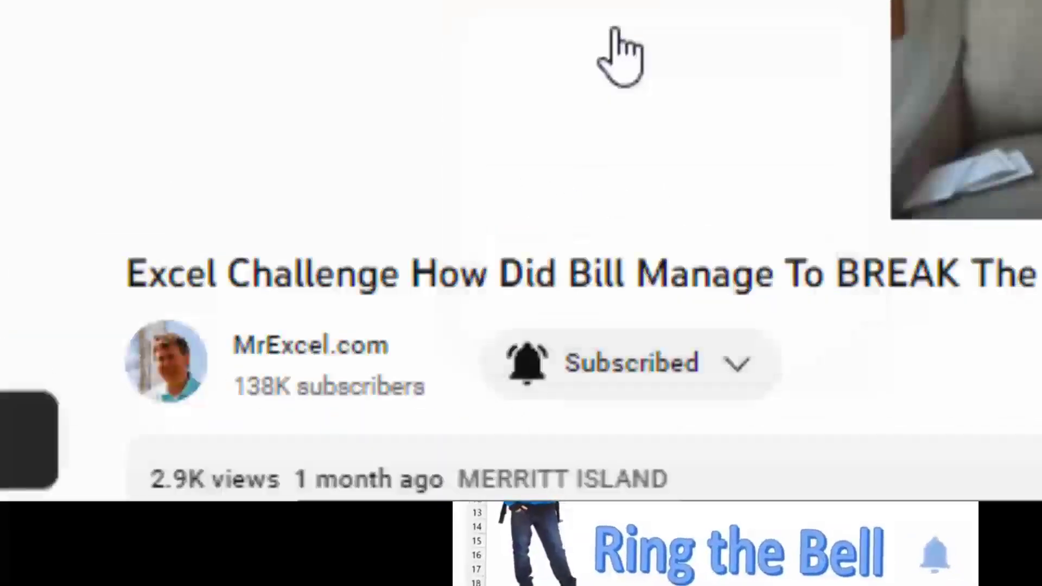